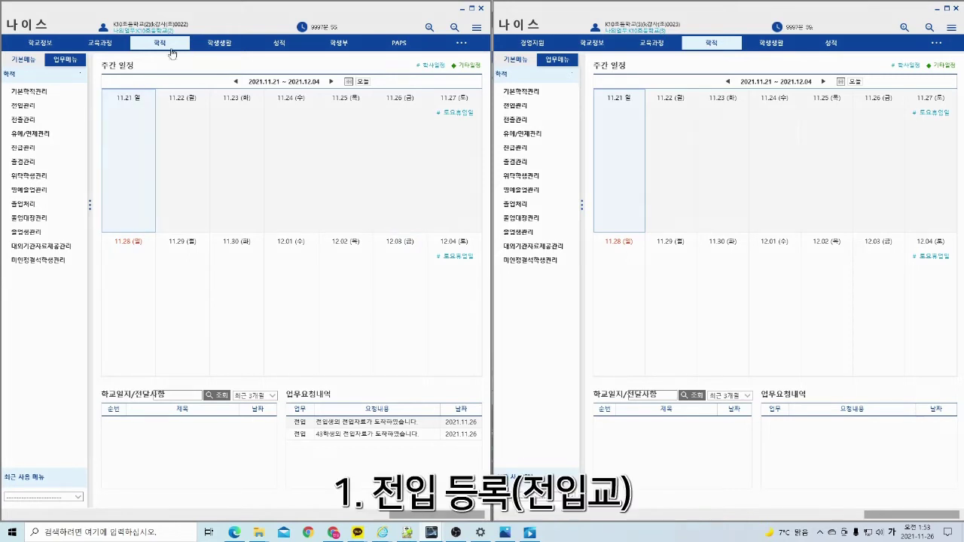
- Start a new student registration on the 전입학/편입학/재취학 page and set the change type to 전입학
left_click(30, 108)
left_click(61, 123)
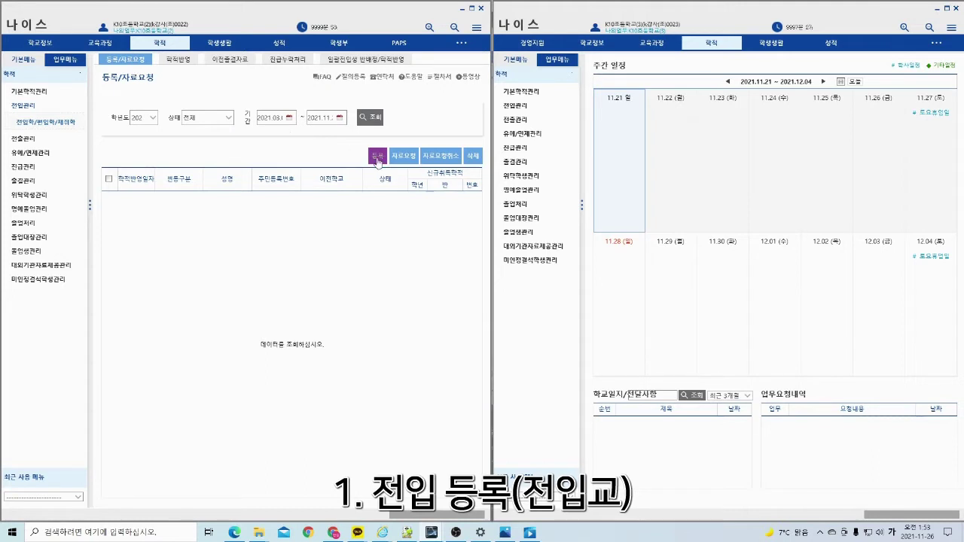
left_click(378, 156)
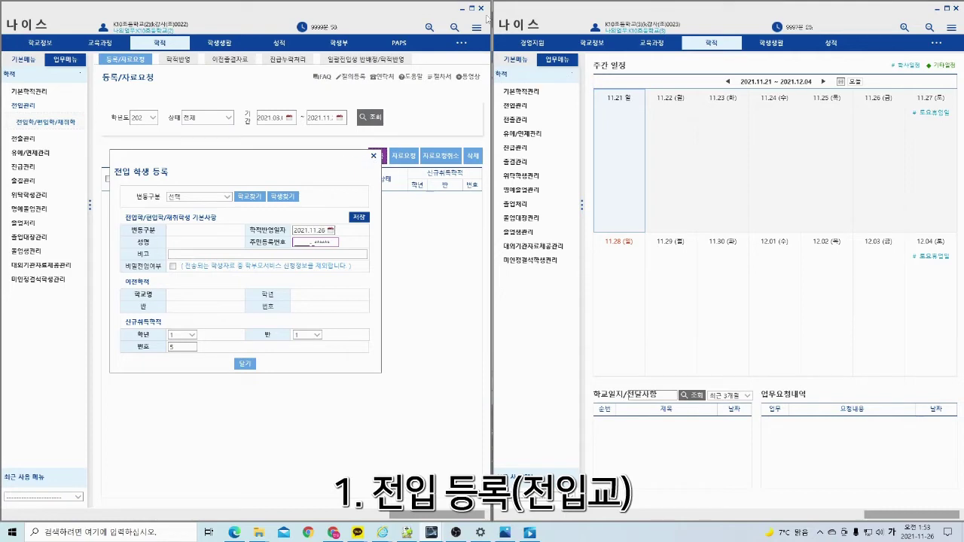
left_click_drag(310, 165, 549, 177)
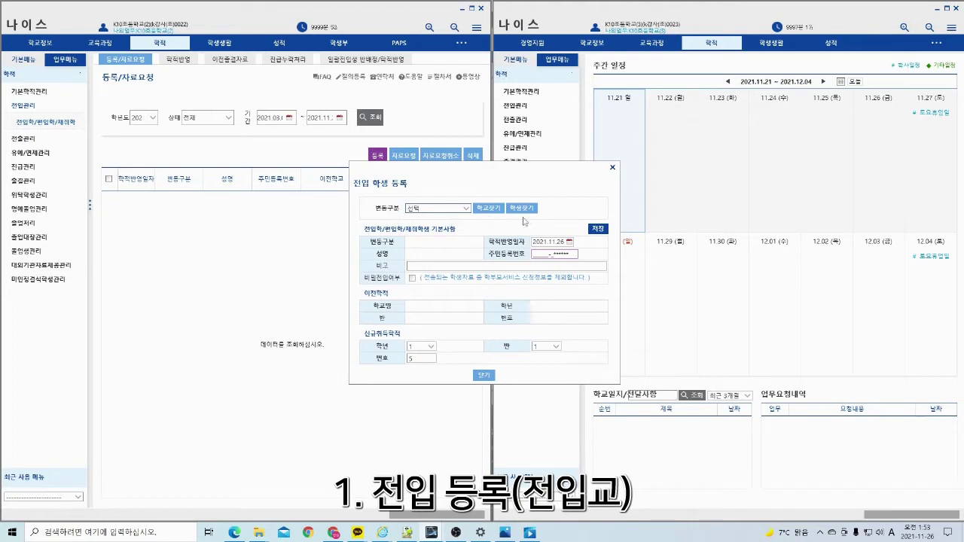
left_click(464, 210)
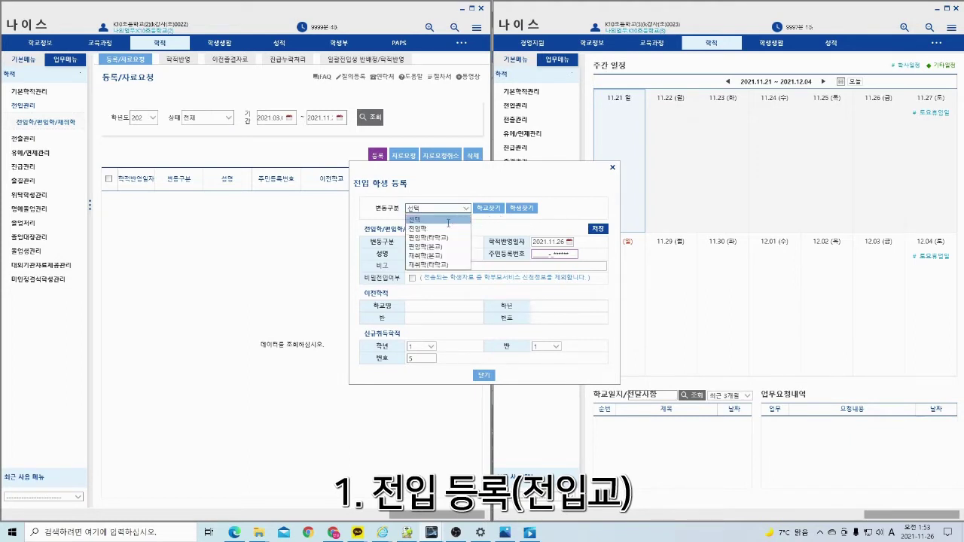
left_click(445, 229)
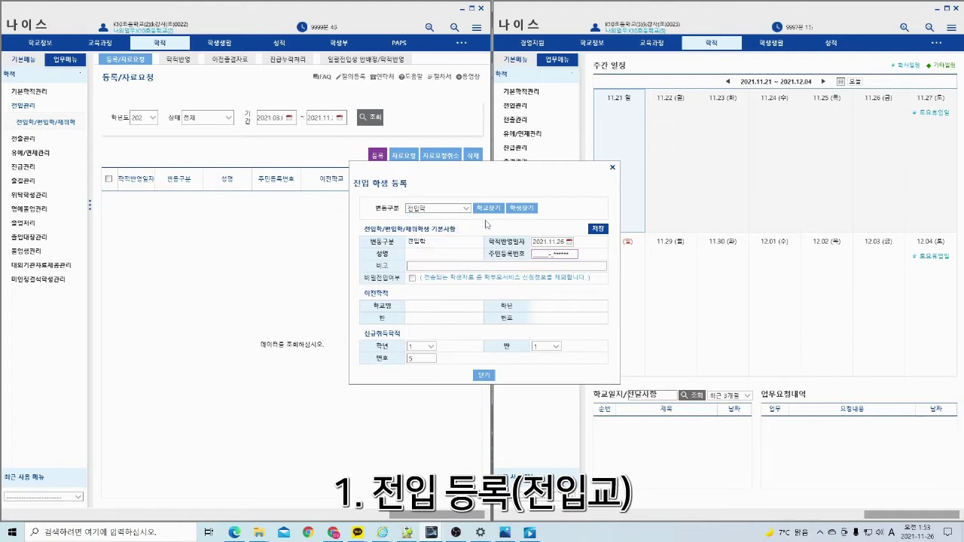
- Search all education offices for K10초등학교(3) and set it as the student's previous school
left_click(488, 208)
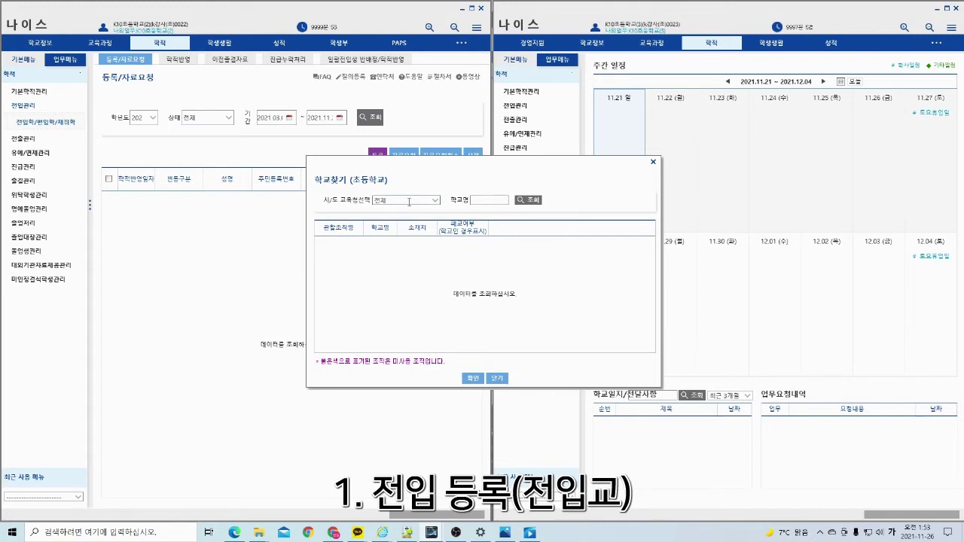
left_click(409, 201)
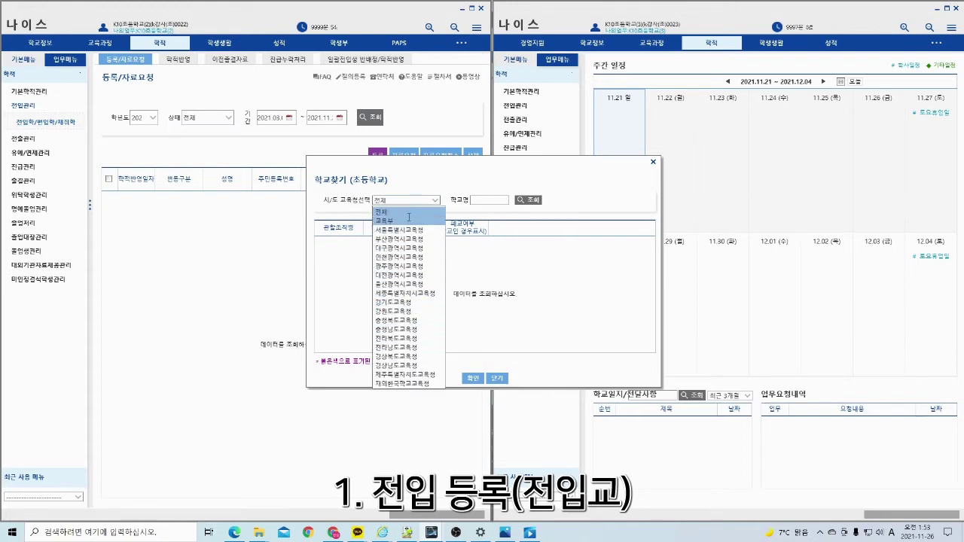
left_click(410, 213)
left_click(502, 202)
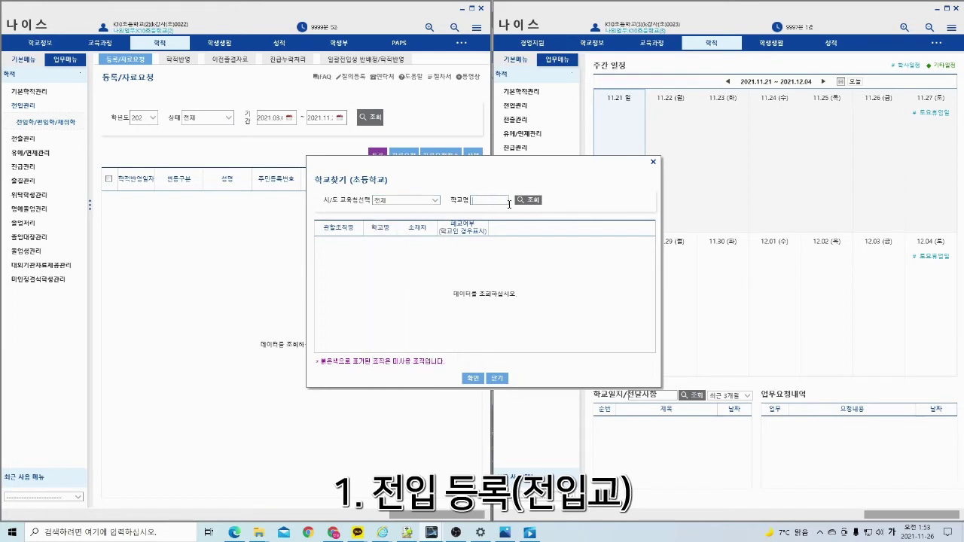
type("K10초등학교")
type("(3)")
left_click(528, 199)
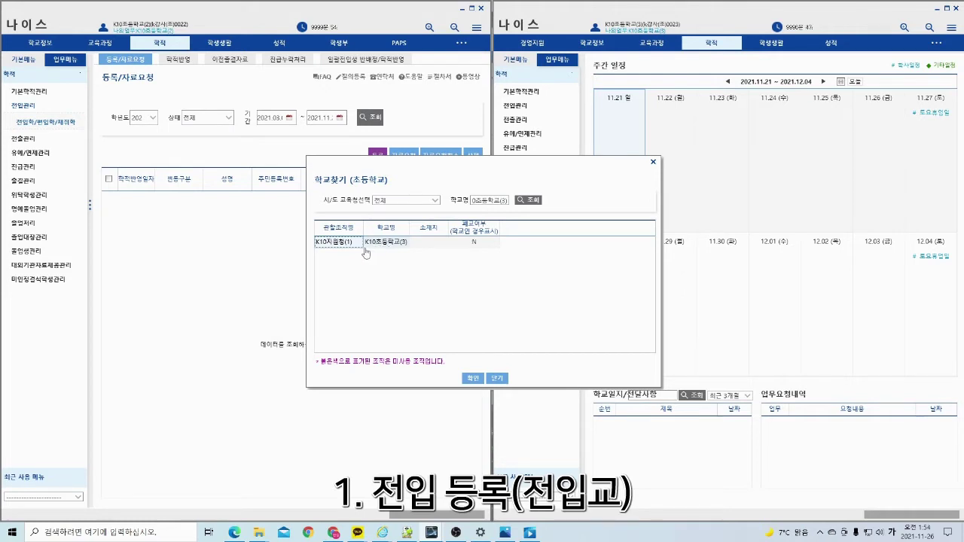
double_click(389, 242)
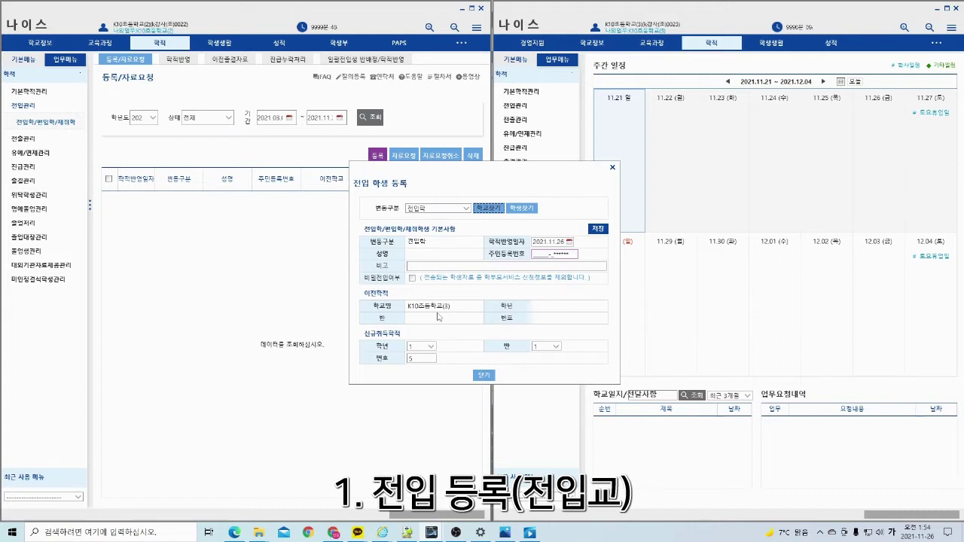
- Look up the transferring student by name at the previous school and load the student's record into the registration form
left_click(532, 212)
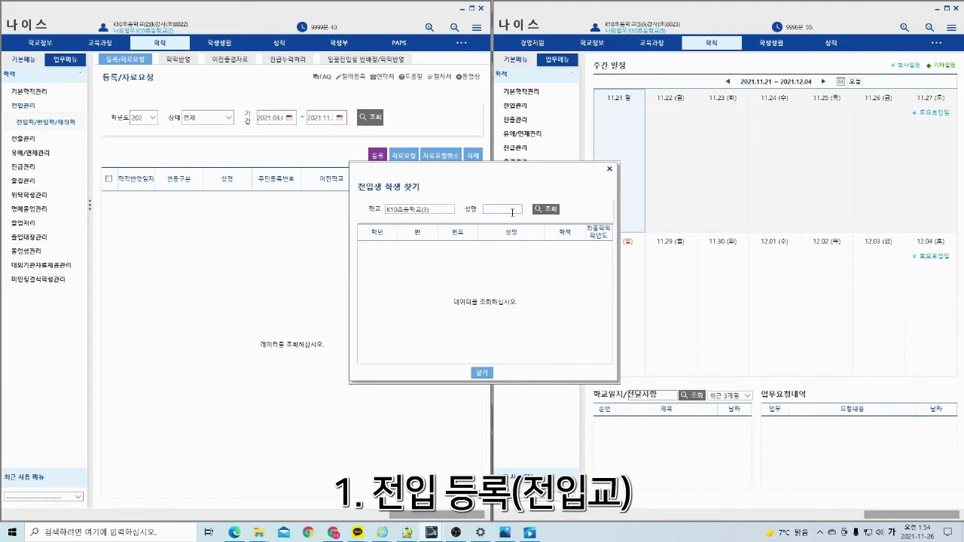
type("전출입")
left_click(545, 211)
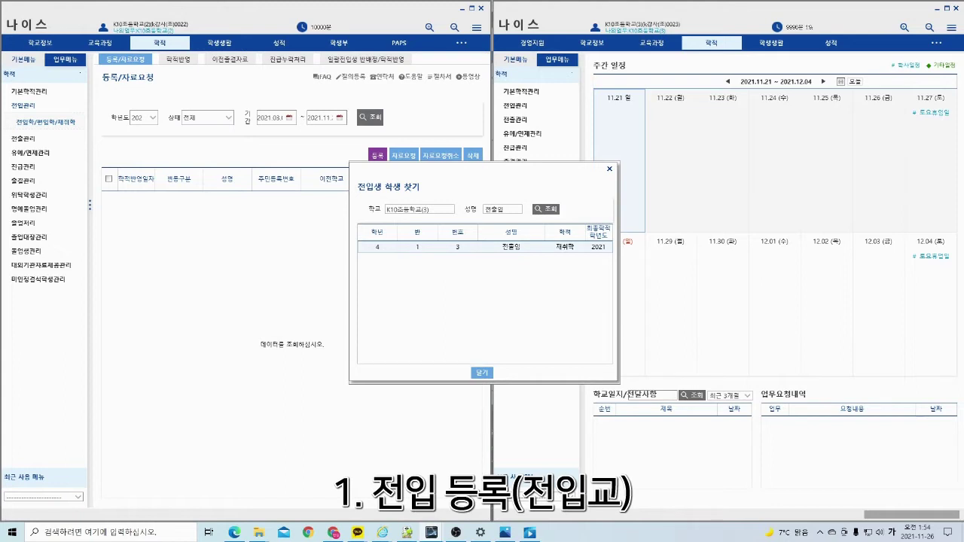
double_click(466, 246)
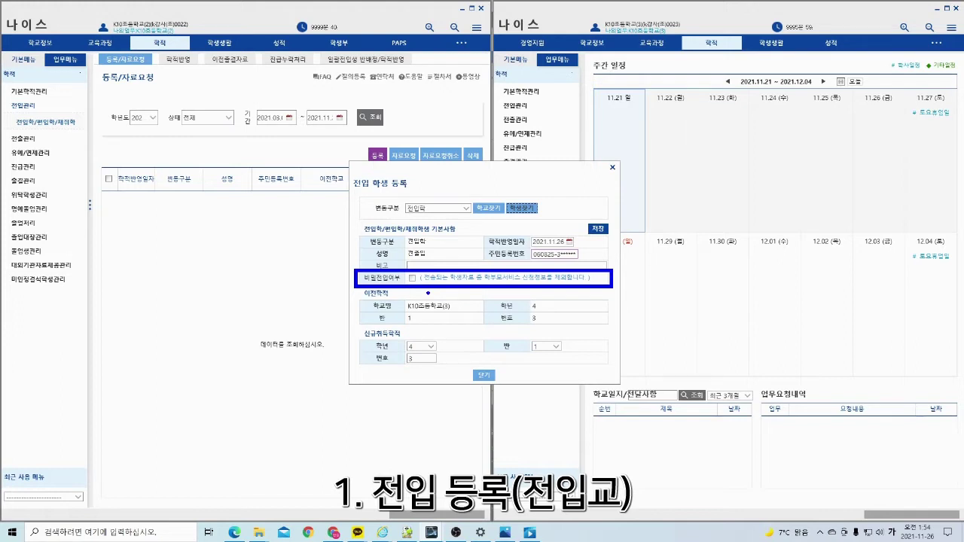
- Save the transfer-in student registration and confirm the save
left_click(597, 229)
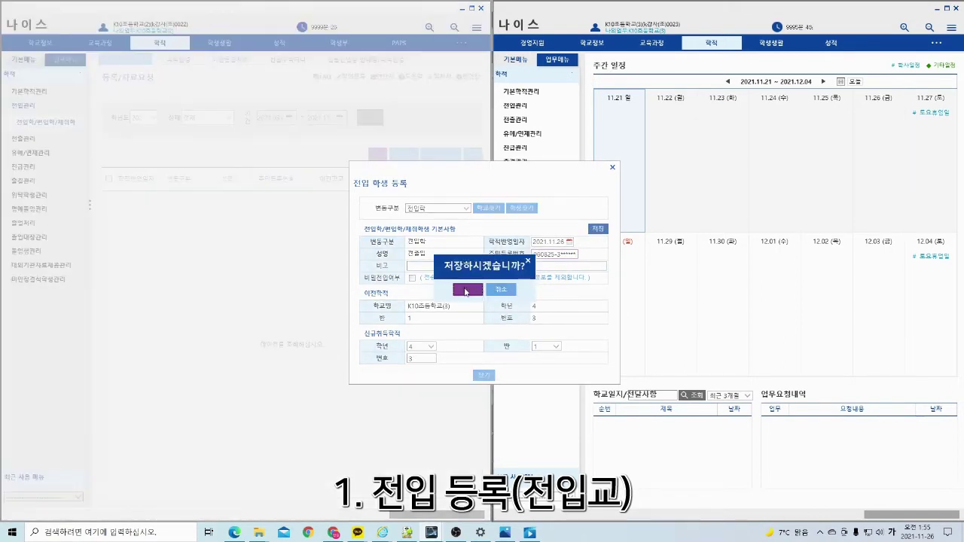
left_click(465, 292)
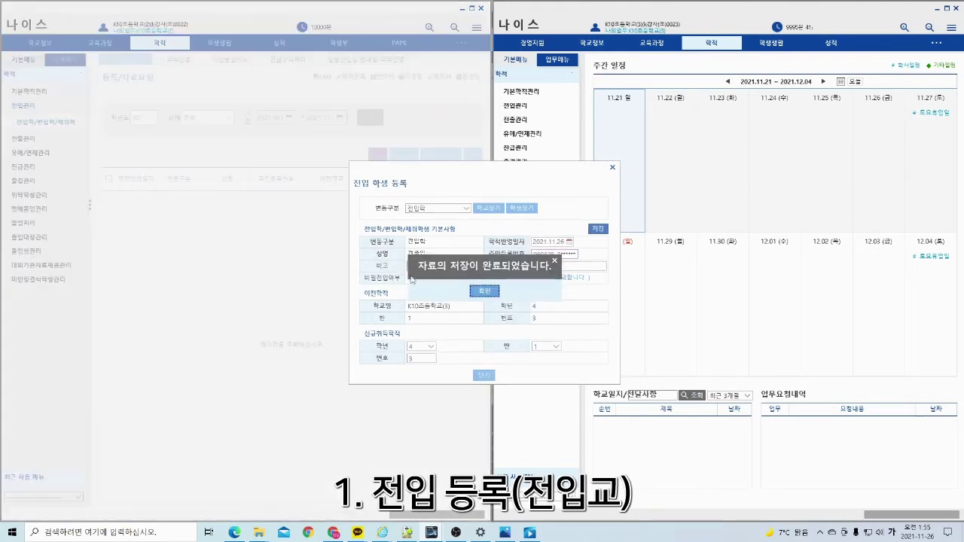
left_click(484, 291)
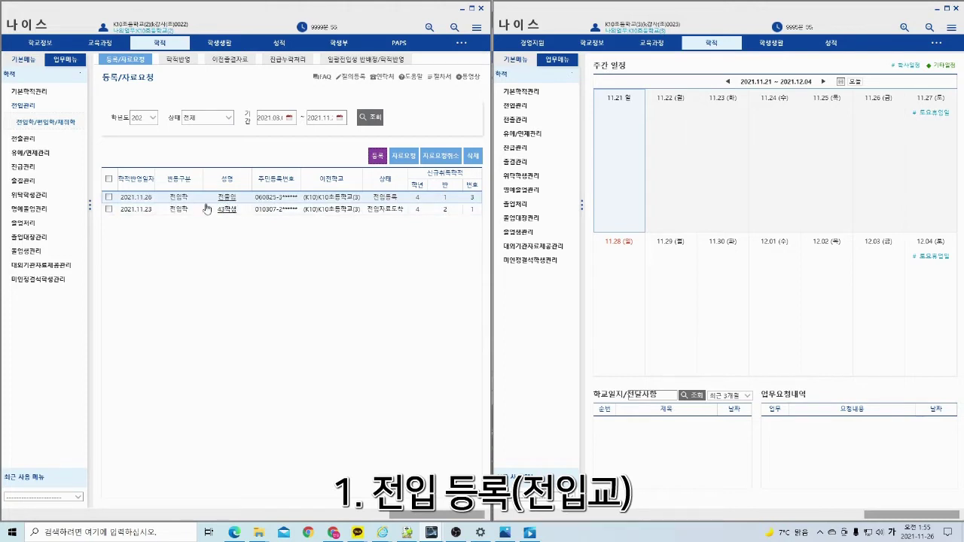
- Select the transfer-in entry dated 2021.11.26 and submit a data request (자료요청) for it
mouse_move(100, 191)
left_mouse_down()
mouse_move(409, 191)
mouse_move(102, 194)
left_mouse_up()
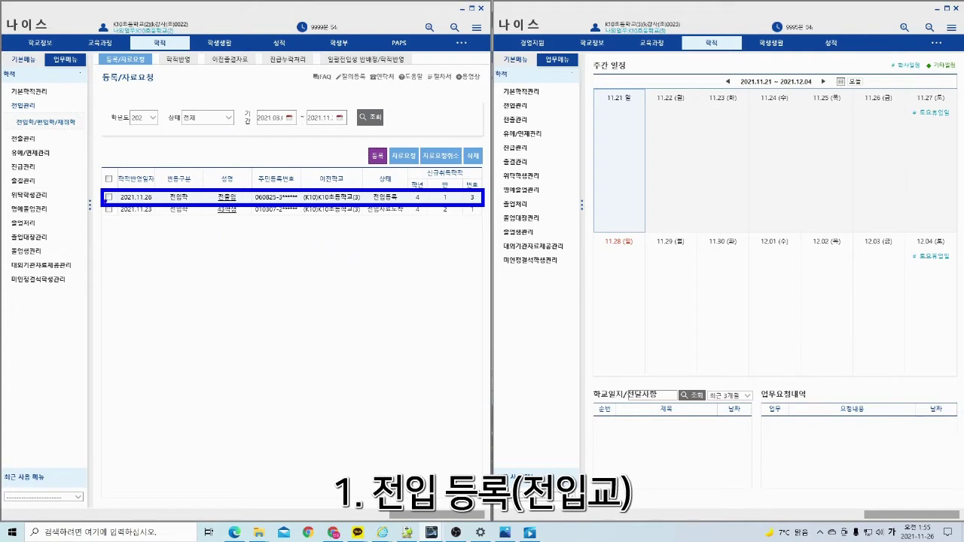
left_click(108, 197)
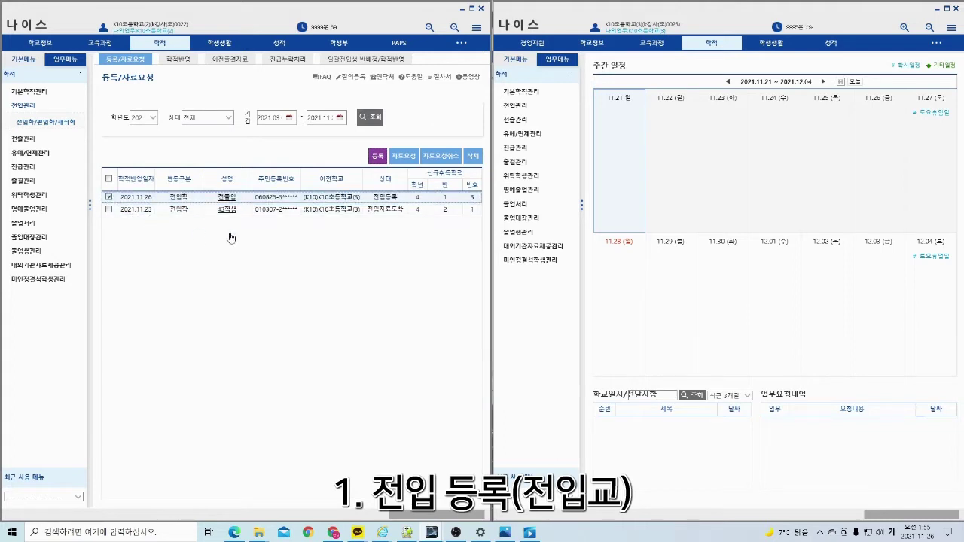
left_click(406, 160)
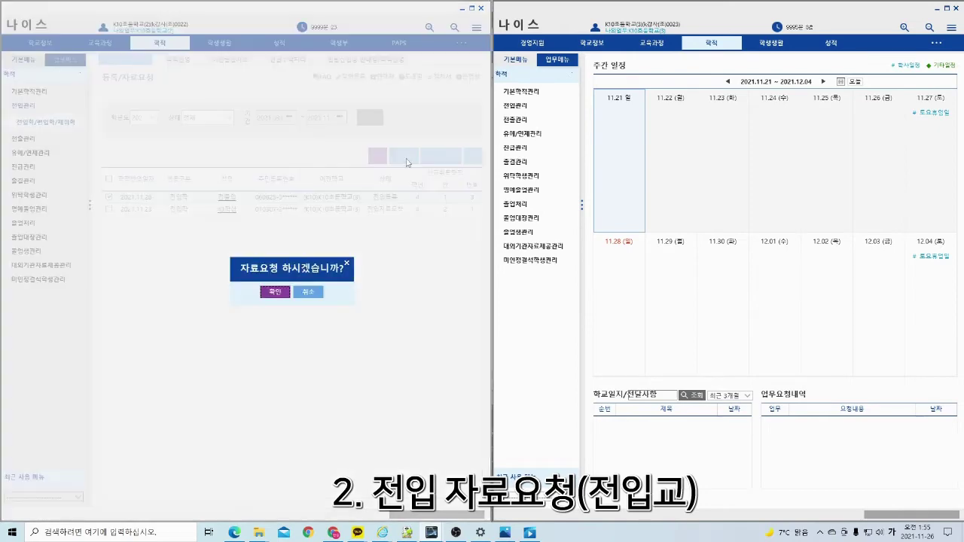
left_click(281, 292)
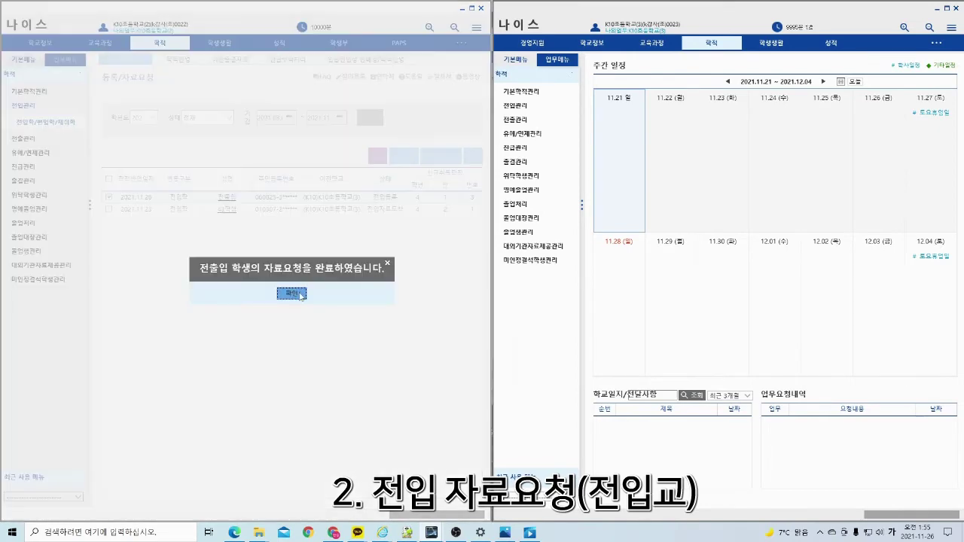
left_click(291, 294)
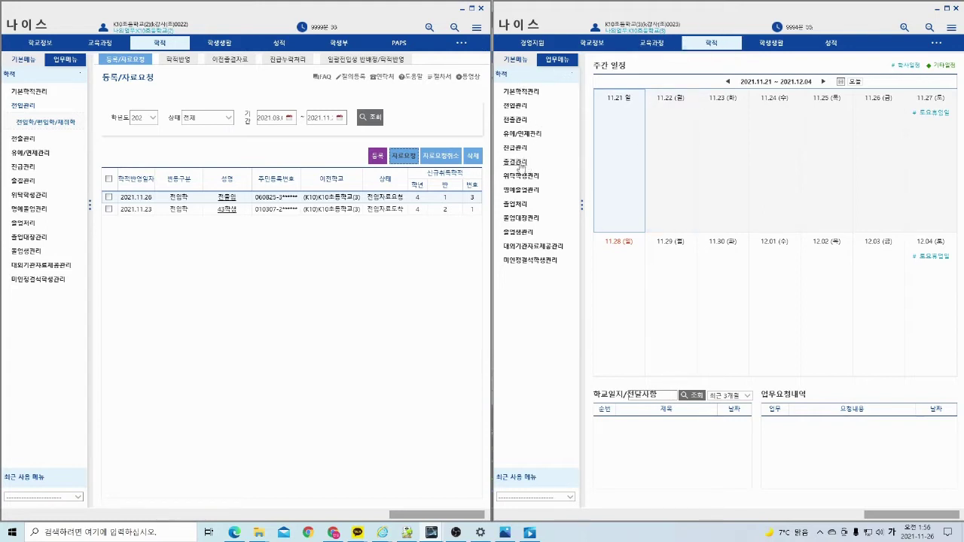
- In the K10초등학교(3) window, list the received transfer-out data requests and open the one for the grade 4, class 1, number 3 student
left_click(519, 122)
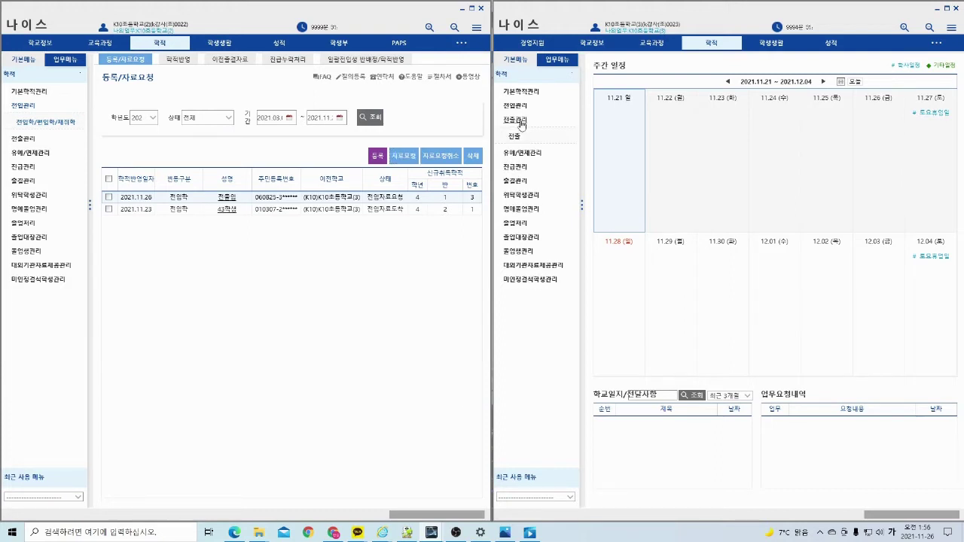
left_click(519, 138)
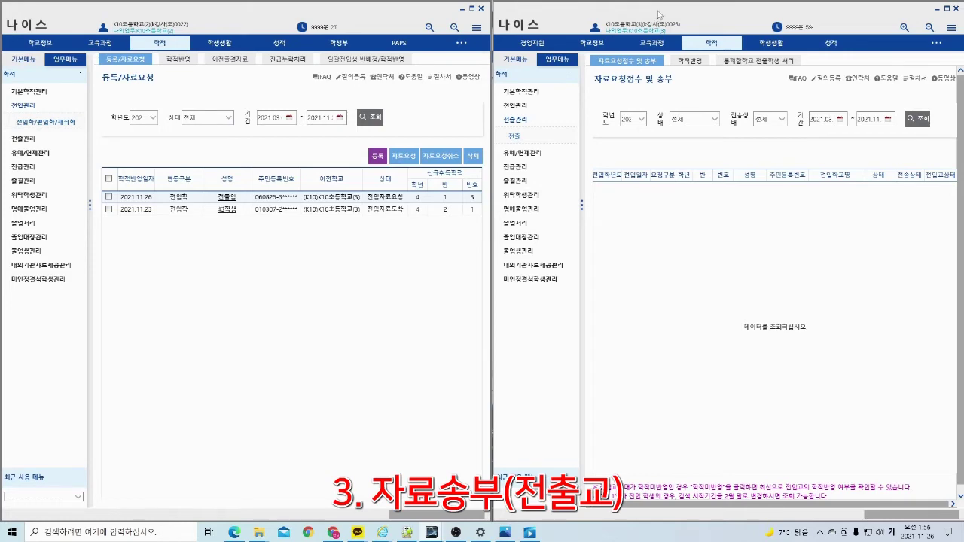
double_click(657, 15)
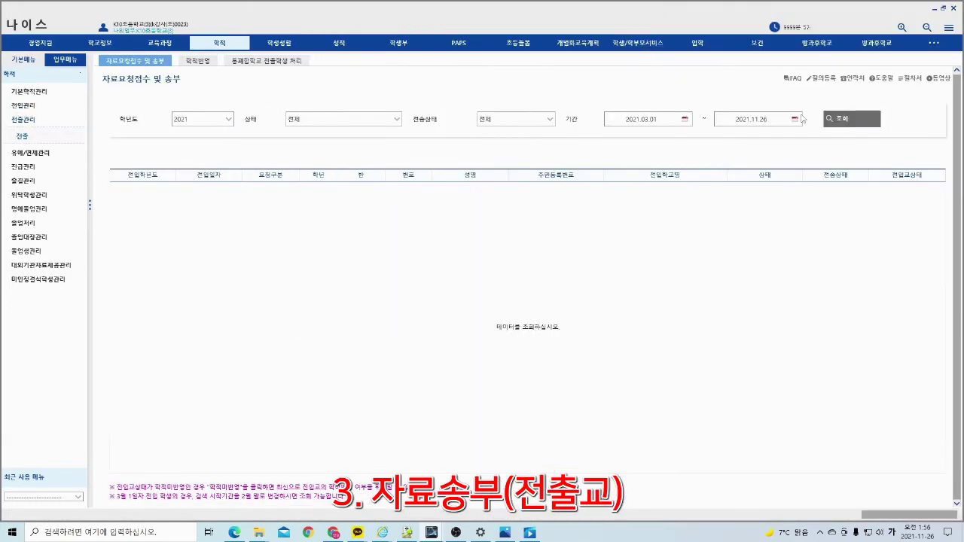
left_click(845, 120)
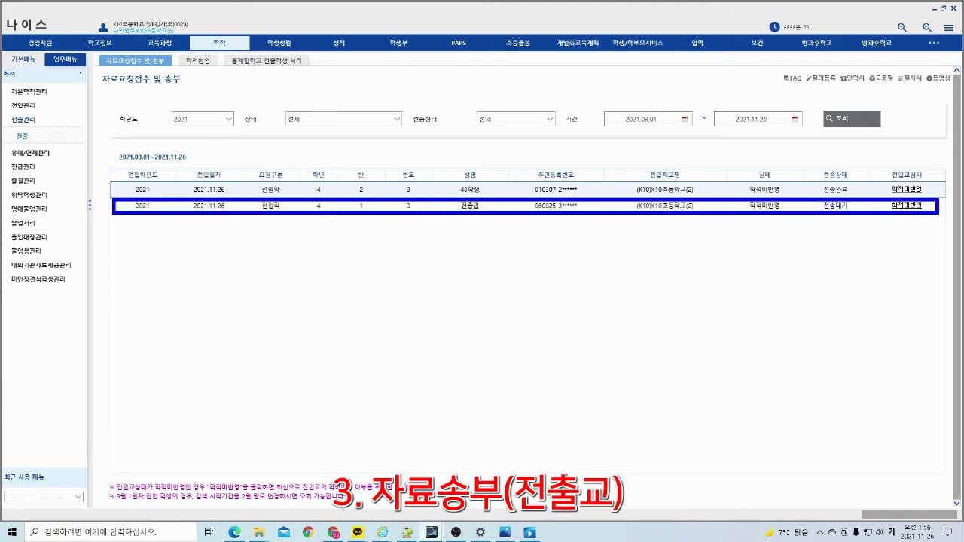
left_click(468, 205)
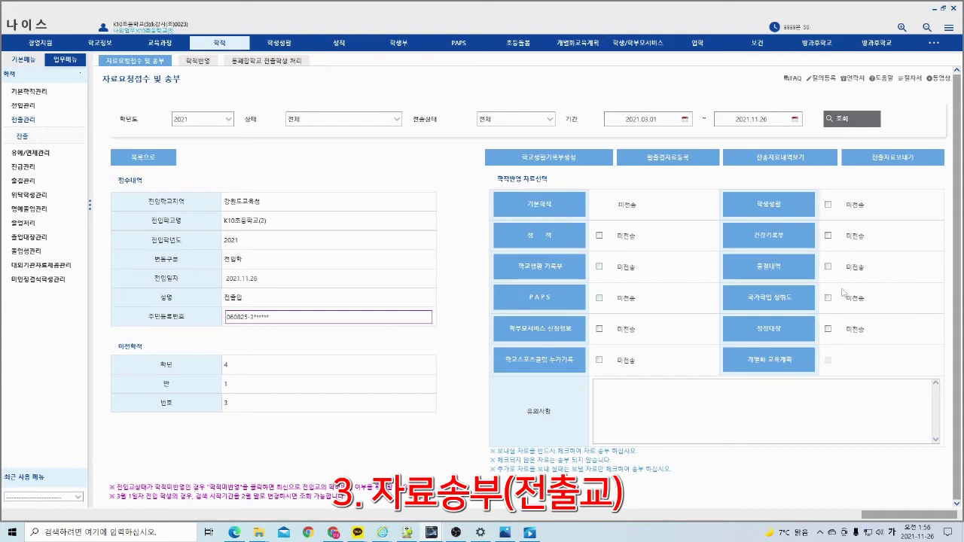
- Mark the student's record types for sending, including 성적, PAPS, 학생생활, 건강기록부, 국가학업성취도 and 정정대장
left_click(599, 236)
left_click(600, 298)
left_click(828, 204)
left_click(827, 236)
left_click(827, 298)
left_click(827, 329)
- Send the selected transfer-out data to the receiving school and confirm the transmission
left_click(885, 164)
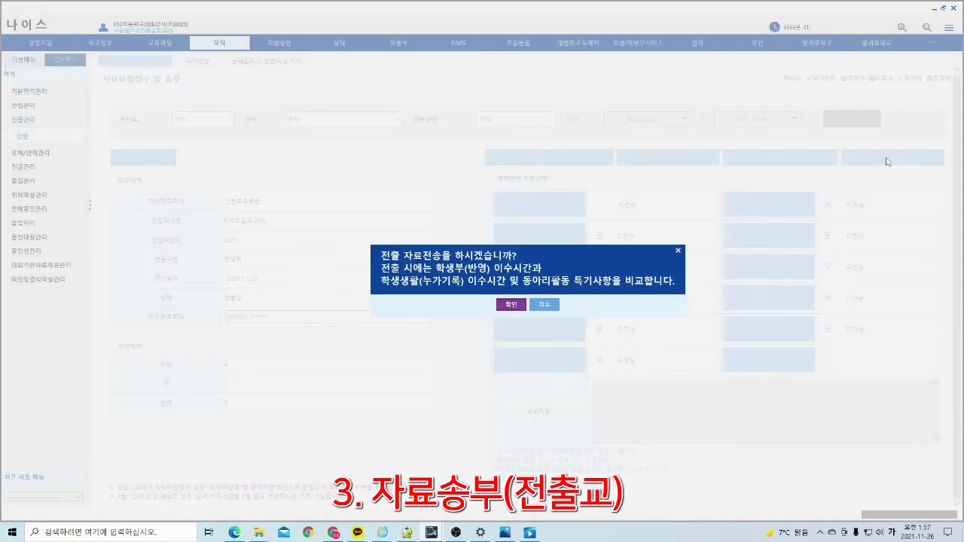
left_click(510, 304)
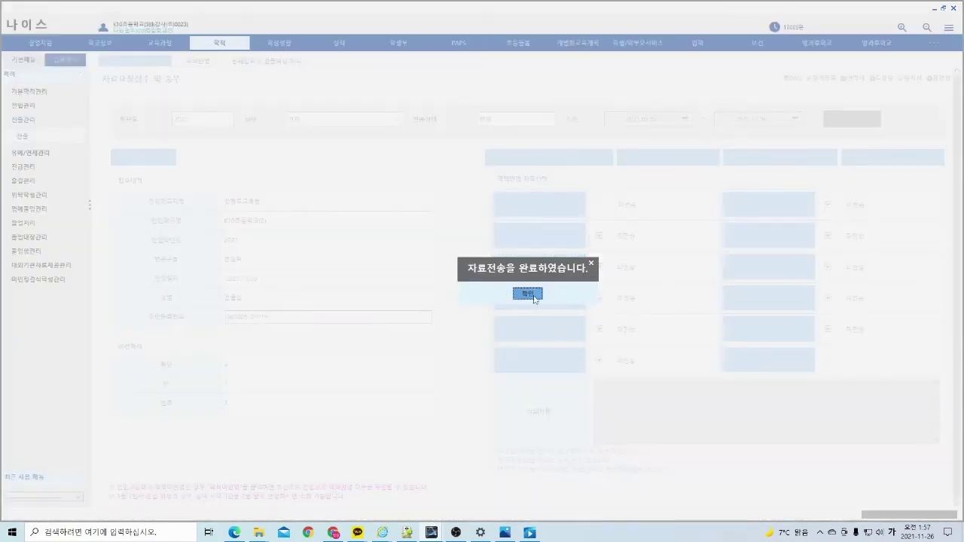
left_click(530, 295)
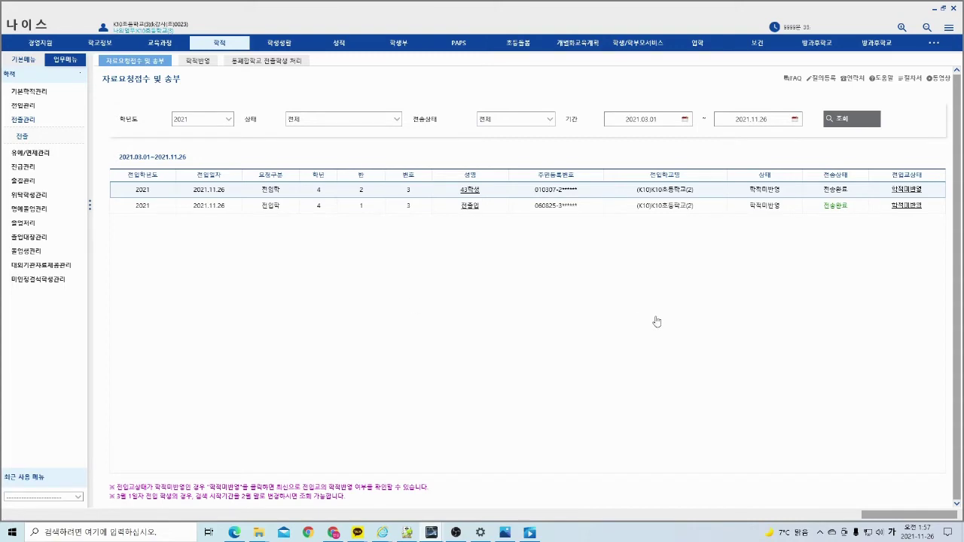
- Restore the K10초등학교(3) window to the side-by-side layout and widen the K10초등학교(2) window
double_click(599, 11)
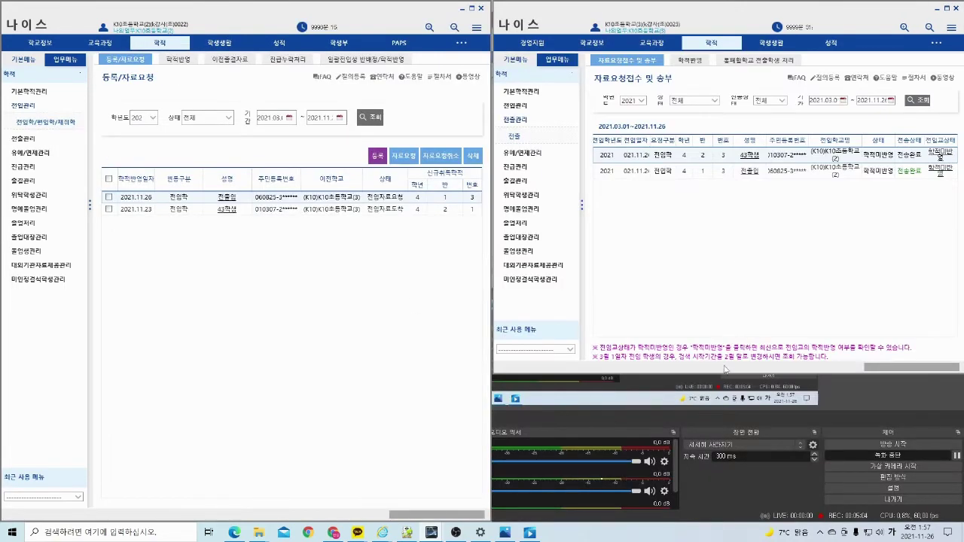
left_click_drag(714, 500, 712, 521)
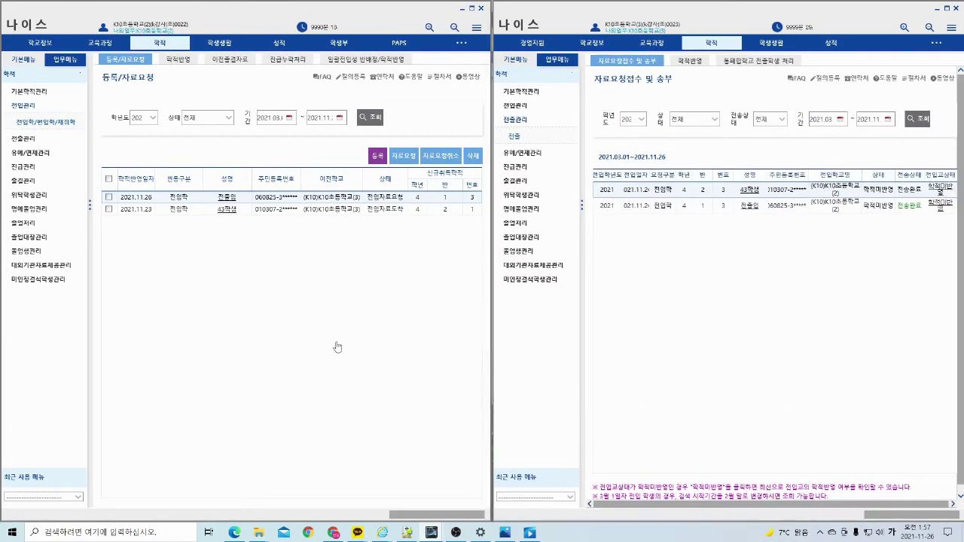
left_click_drag(488, 284, 700, 296)
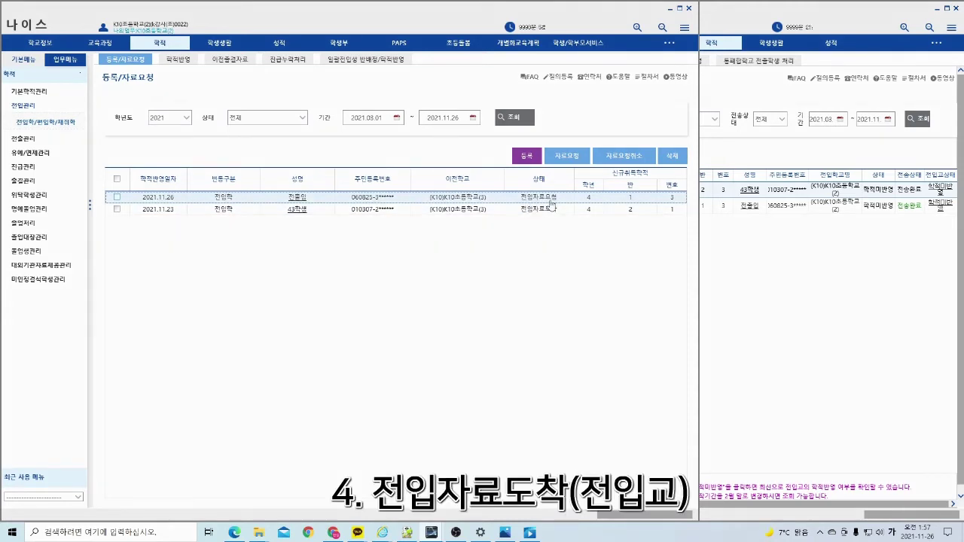
- Refresh the receiving school's transfer-in list and query the 학적미반영 students on the 학적반영 page
left_click(511, 121)
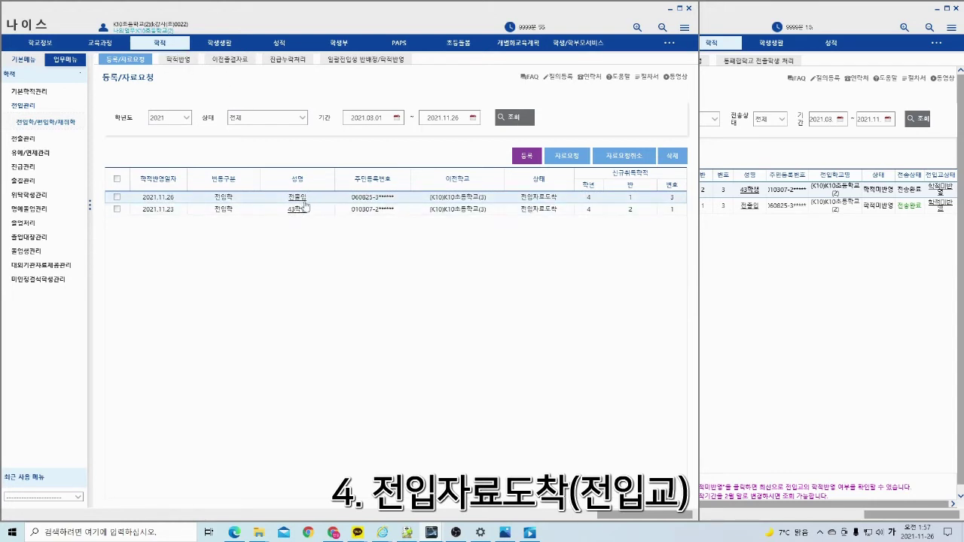
left_click(186, 66)
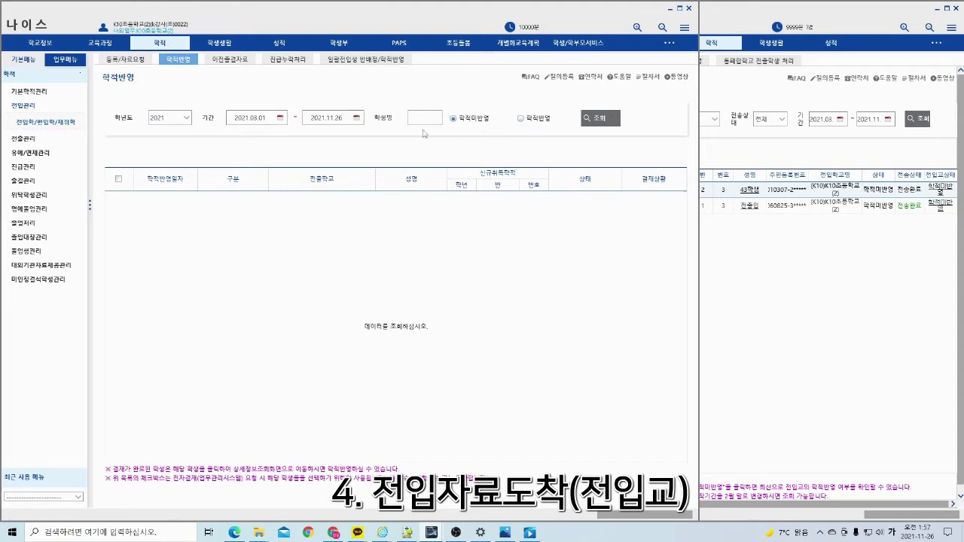
left_click(602, 120)
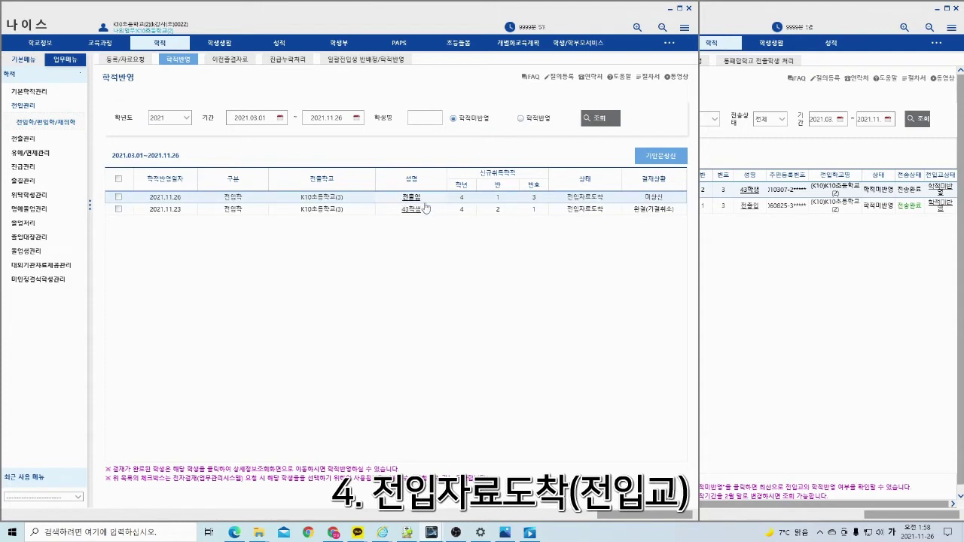
- Review the received record types for the 2021.11.26 transfer-in student and reload the 학적미반영 list
left_click(411, 197)
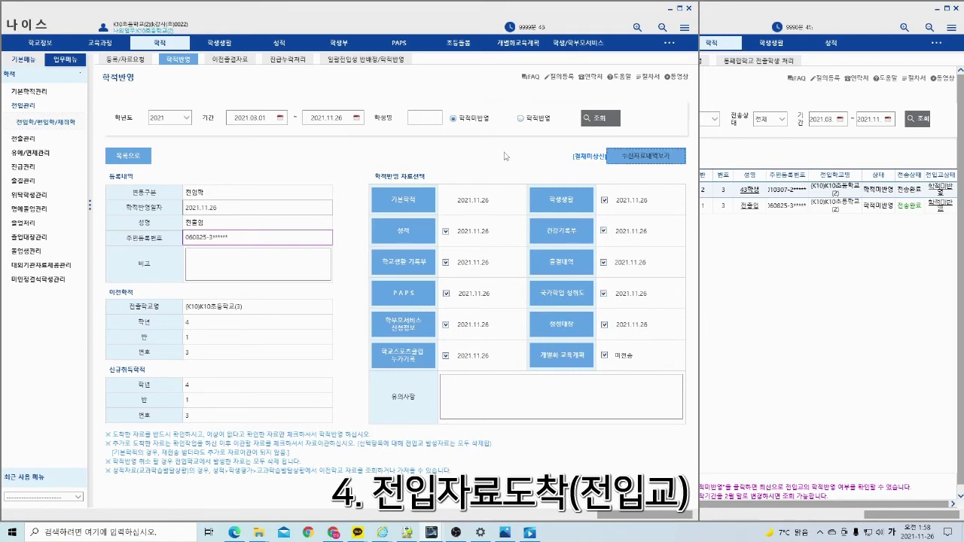
left_click(598, 121)
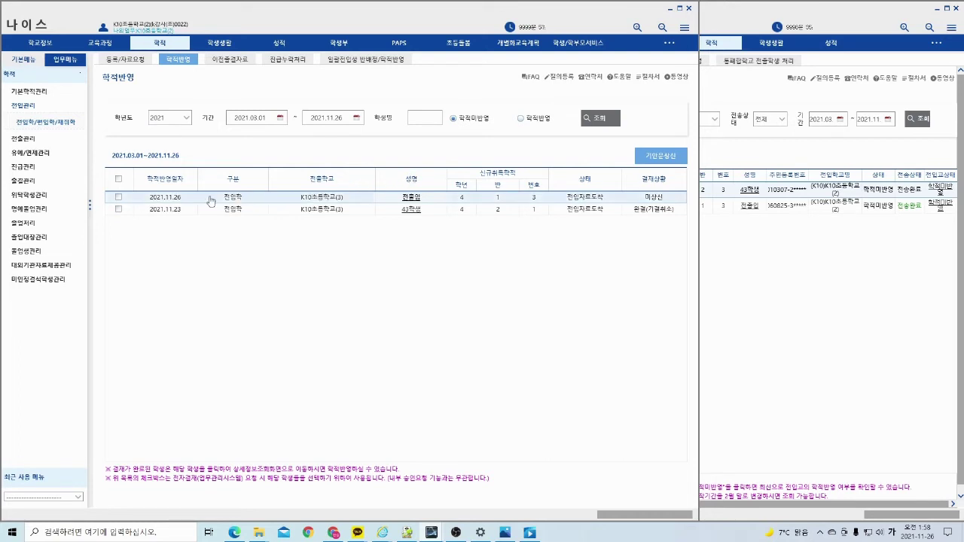
left_click(118, 198)
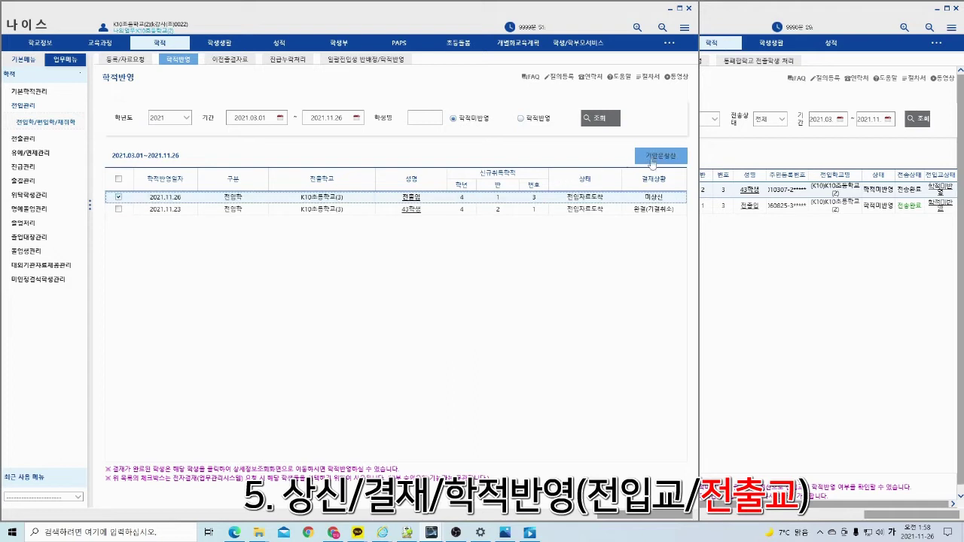
left_click(660, 156)
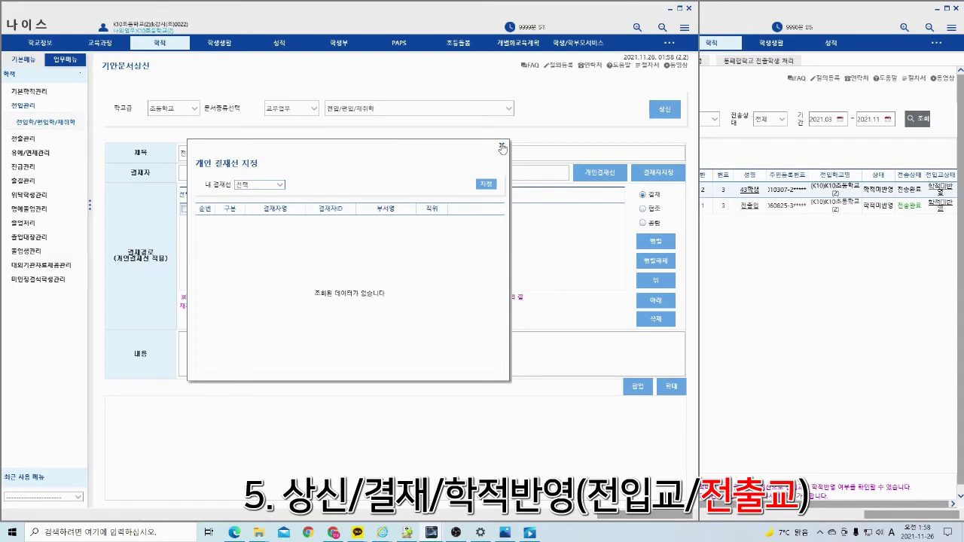
left_click(502, 147)
left_click(46, 122)
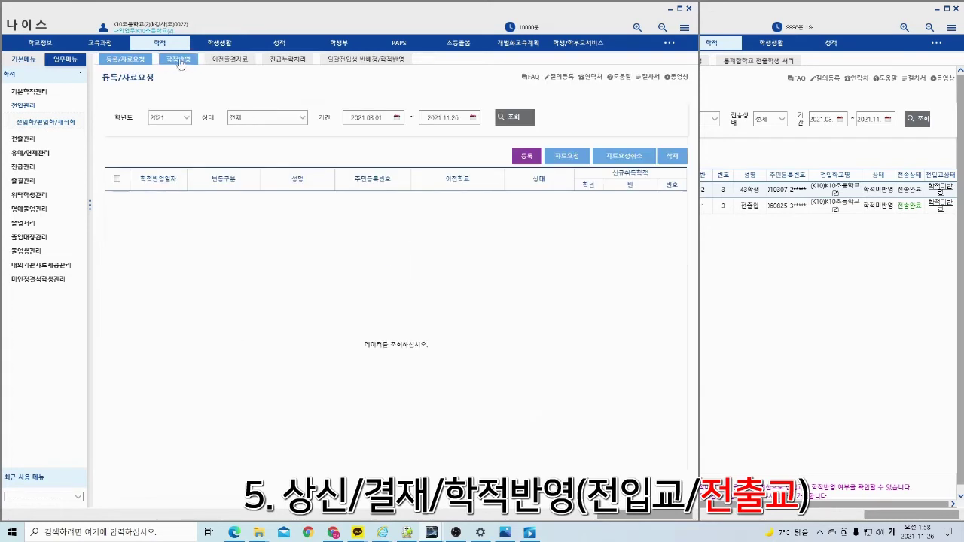
left_click(180, 64)
left_click(596, 121)
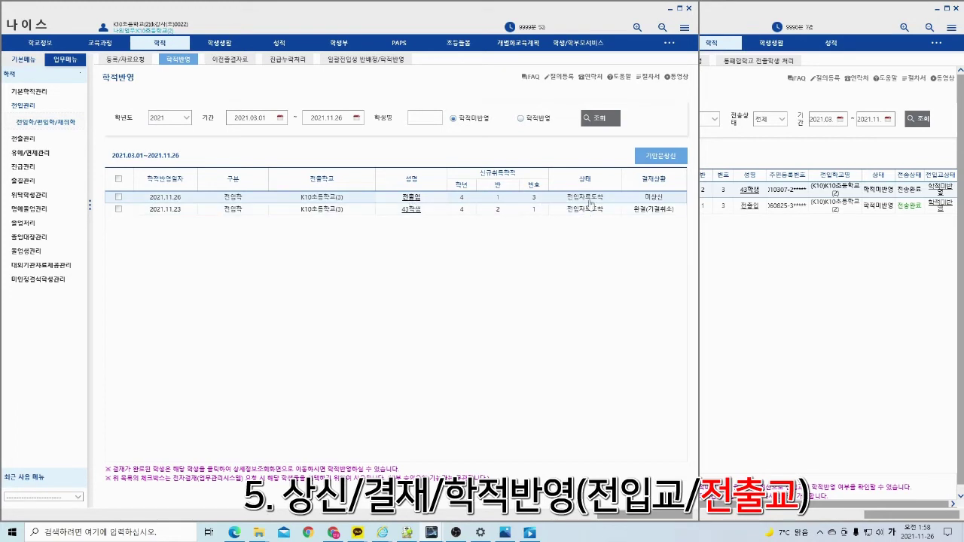
- Review the unsubmitted transfer-in student's received records, reload the list, and start an approval draft for that student
left_click(410, 198)
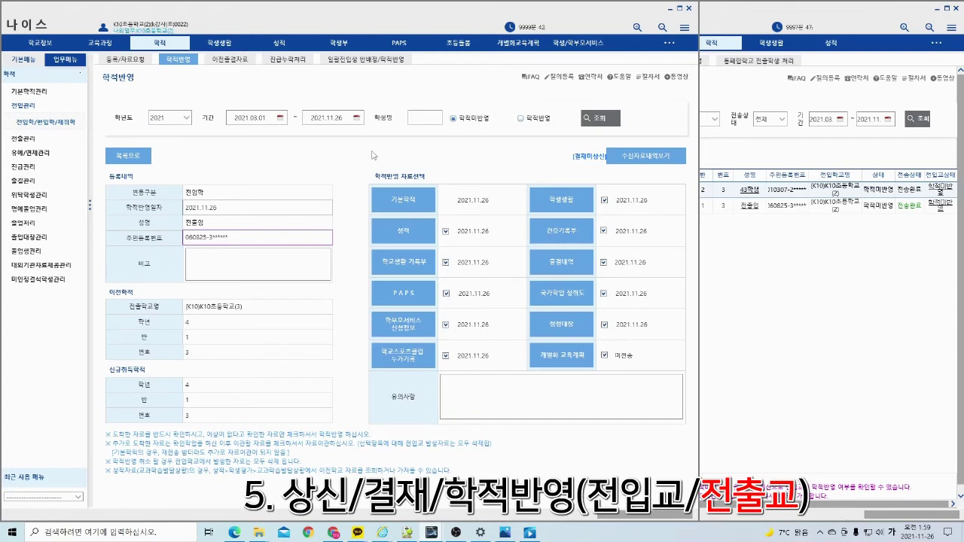
left_click(600, 121)
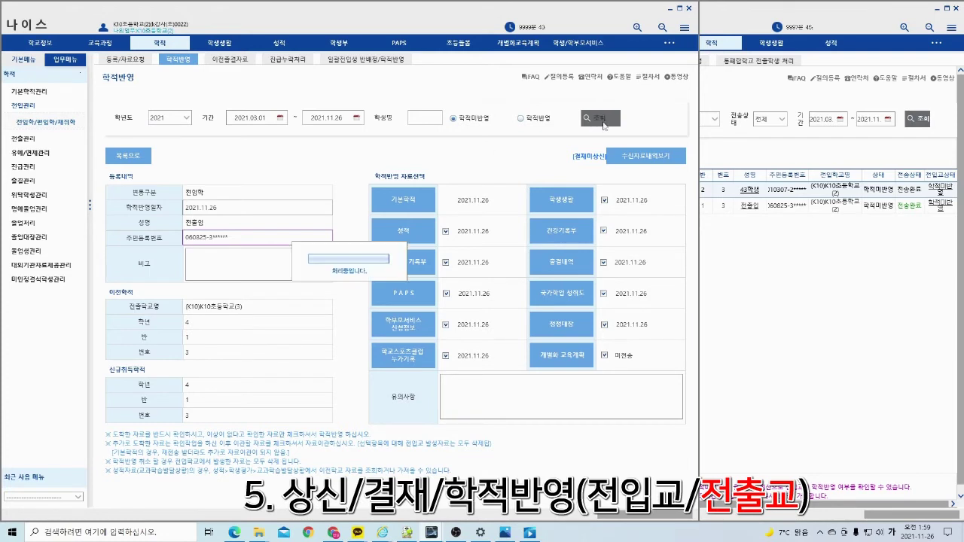
left_click(27, 64)
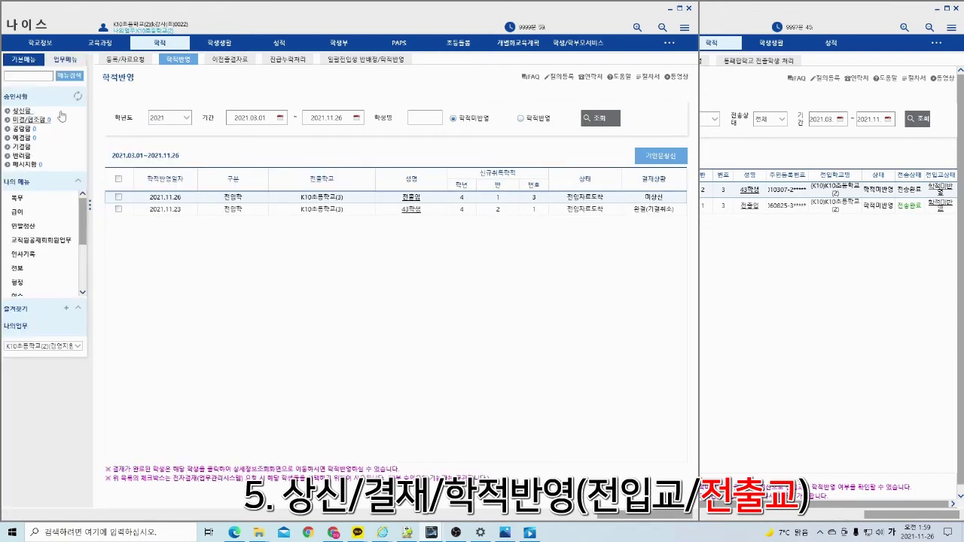
left_click(118, 198)
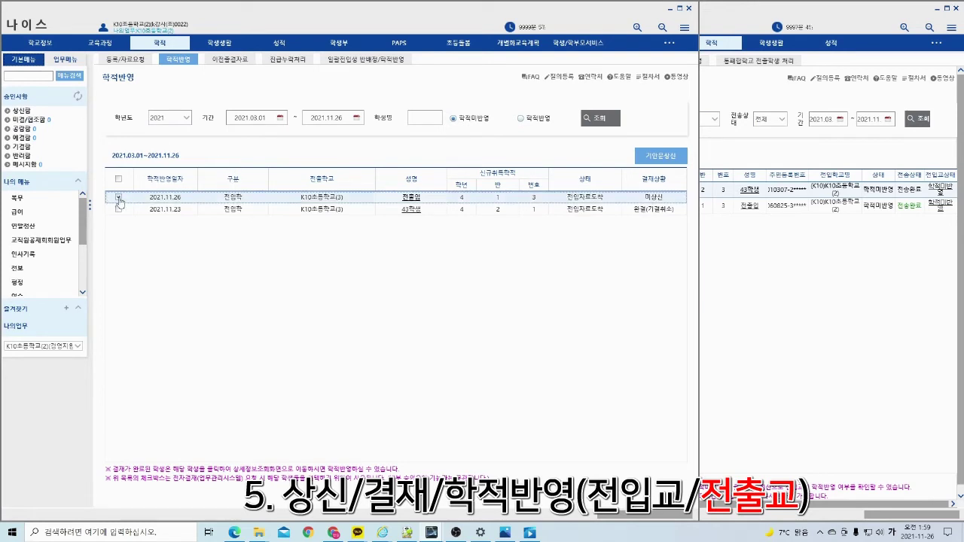
left_click(661, 156)
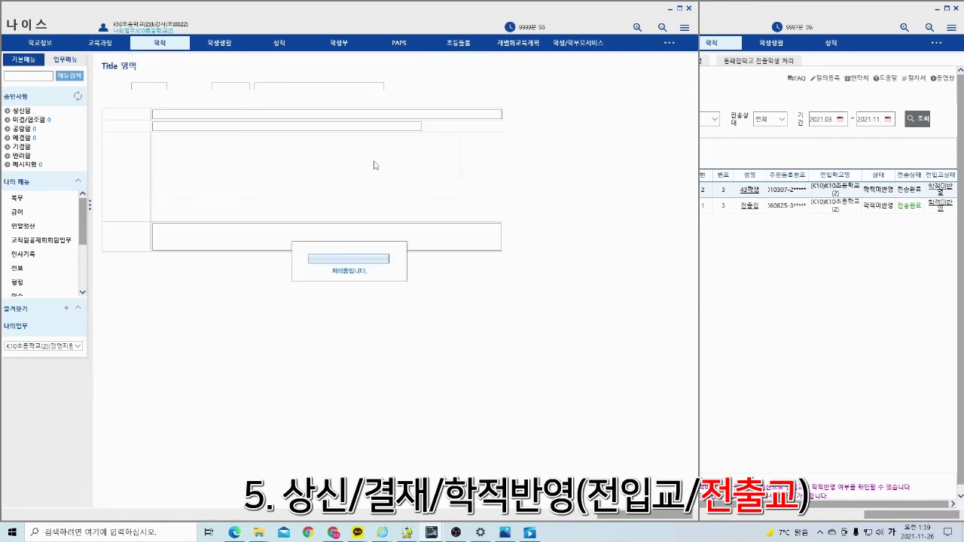
- Apply the saved personal approval line to the 전입/편입/재취학 draft document
left_click(275, 185)
left_click(270, 205)
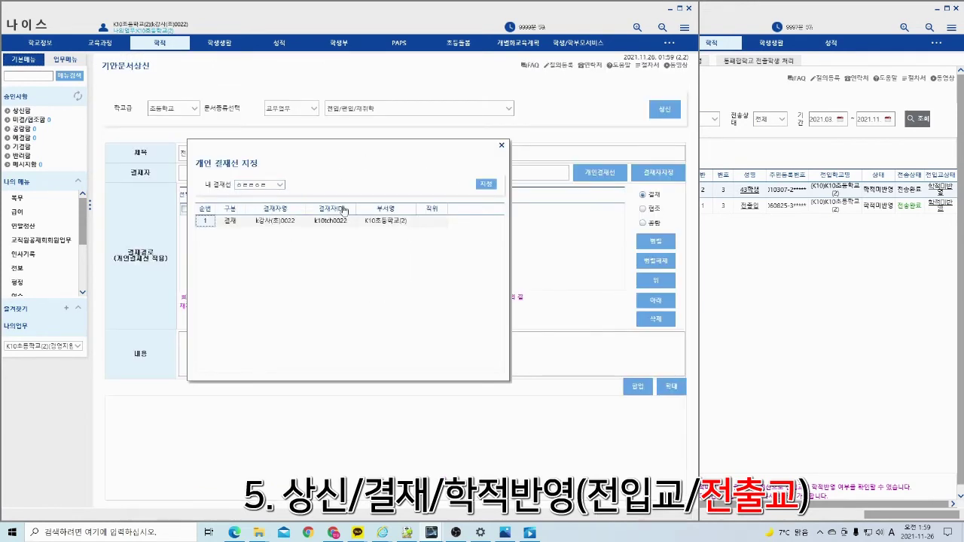
left_click(486, 183)
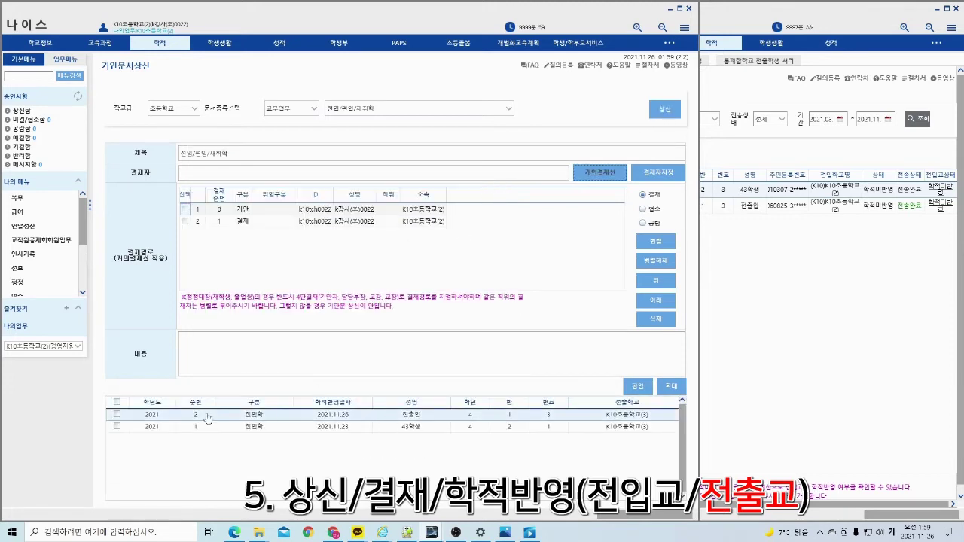
- Select the 2021.11.26 transfer-in student in the draft and submit it for approval
left_click(117, 415)
left_click(664, 109)
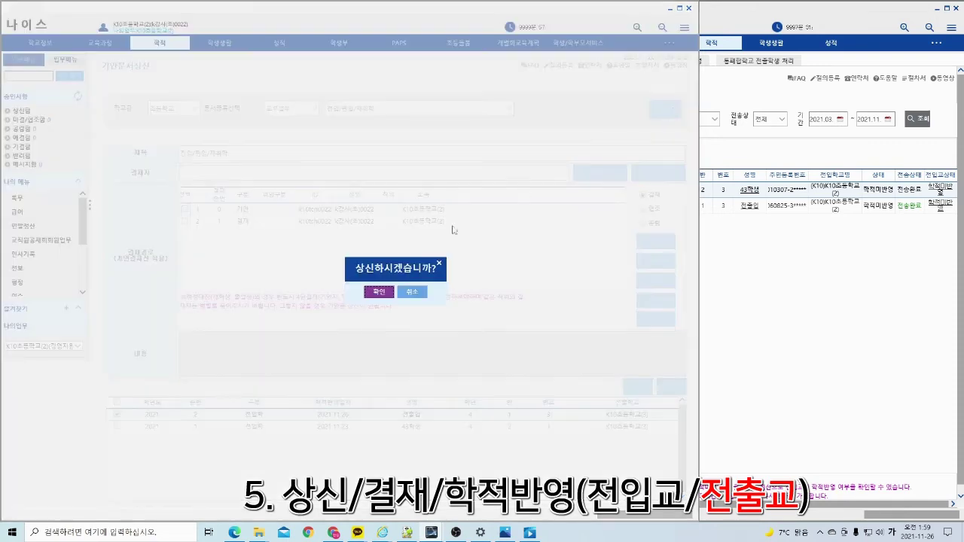
left_click(382, 295)
left_click(393, 295)
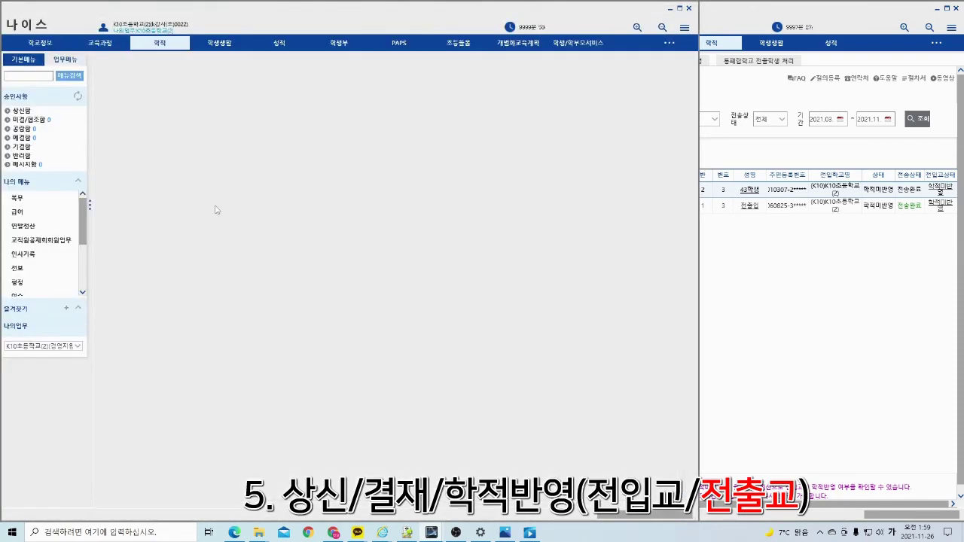
- Approve the pending 전입/편입/재취학 document in 미결/협조함 with 승인 as the decision
left_click(40, 122)
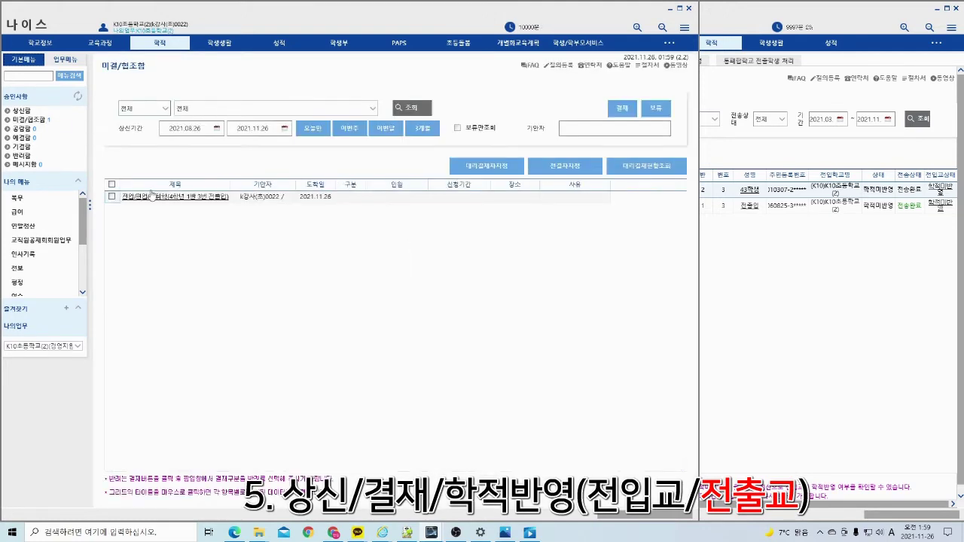
left_click(112, 185)
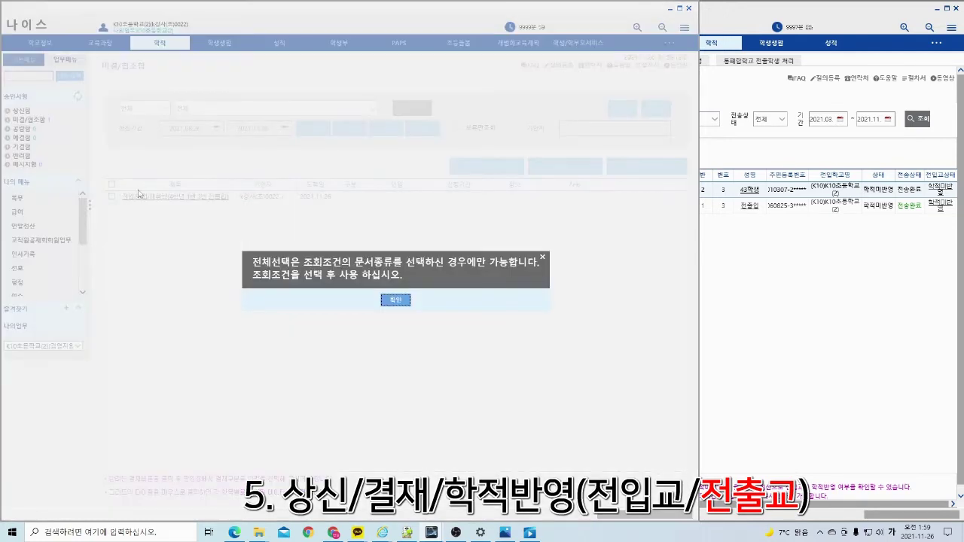
left_click(396, 301)
left_click(622, 107)
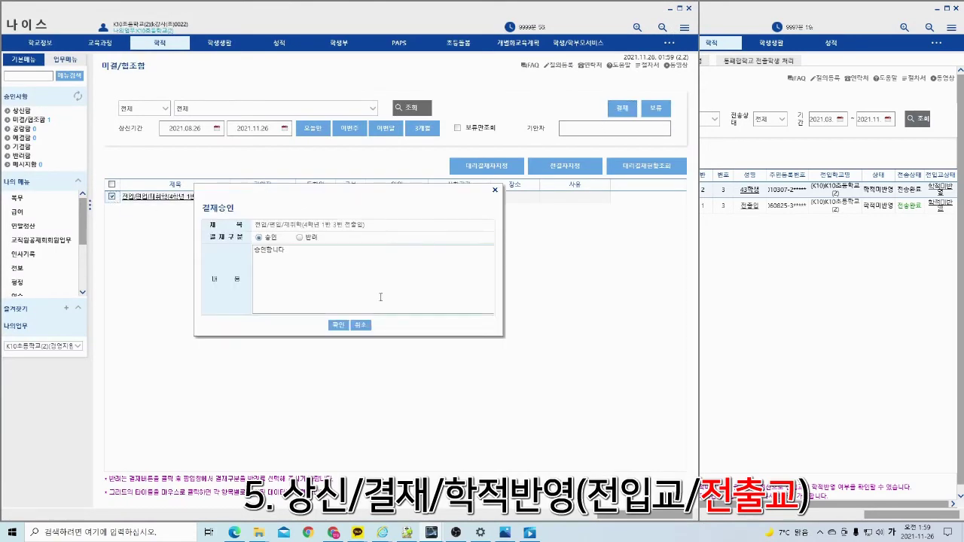
left_click(338, 325)
left_click(329, 278)
left_click(338, 278)
left_click(380, 281)
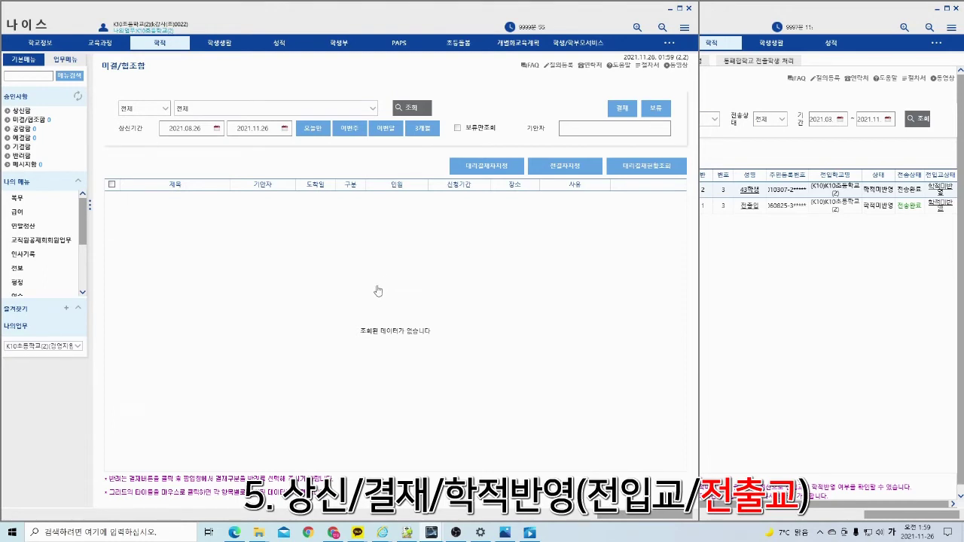
- Return to the 학적반영 page of 전입학/편입학/재취학 and query the 학적미반영 students
left_click(168, 46)
left_click(41, 110)
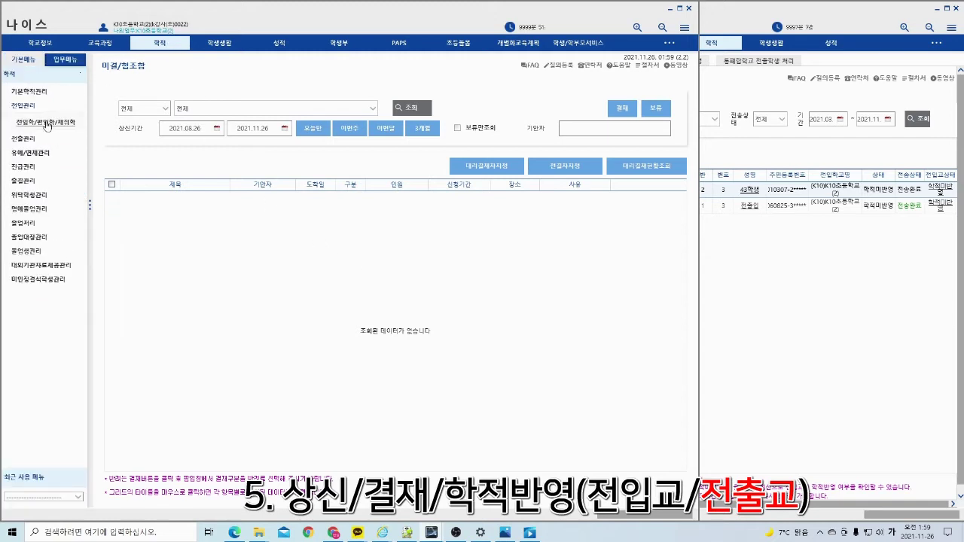
left_click(46, 124)
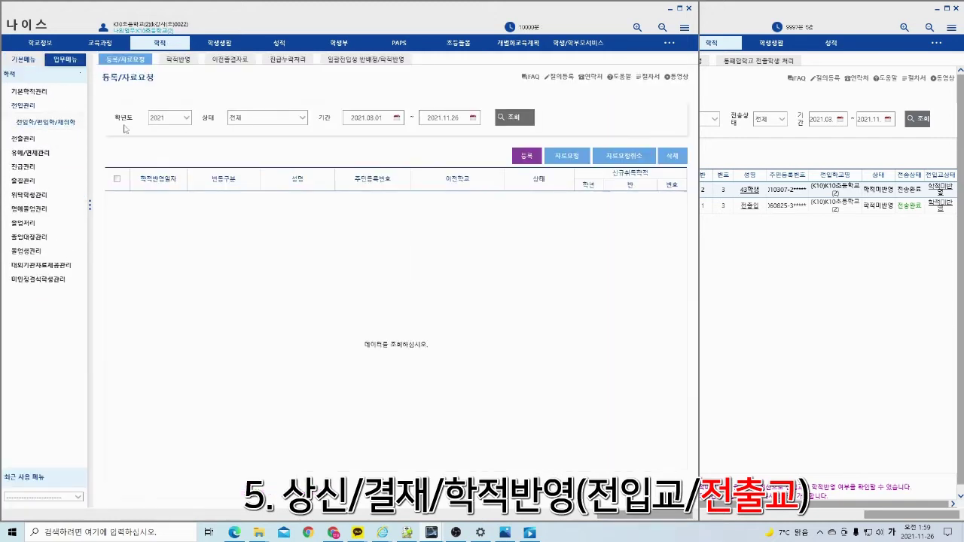
left_click(187, 63)
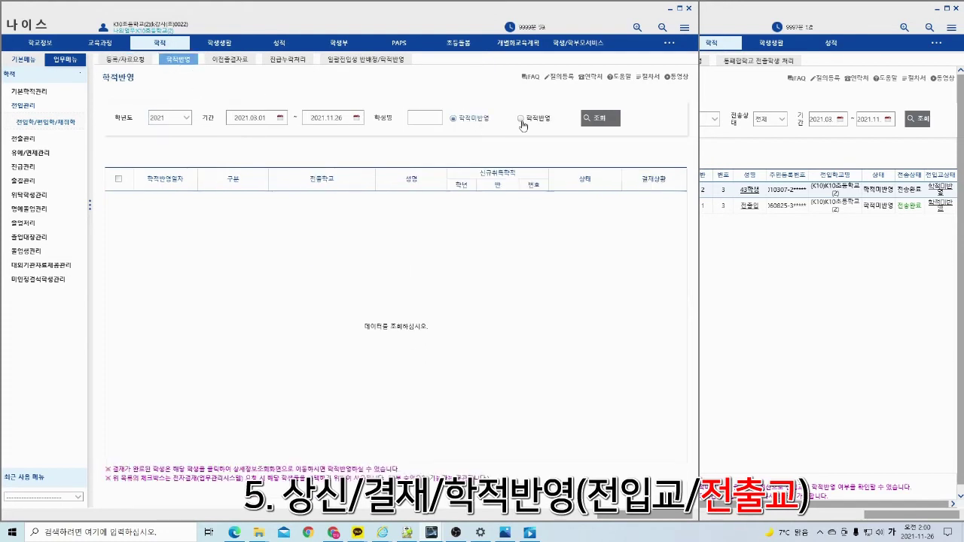
left_click(599, 118)
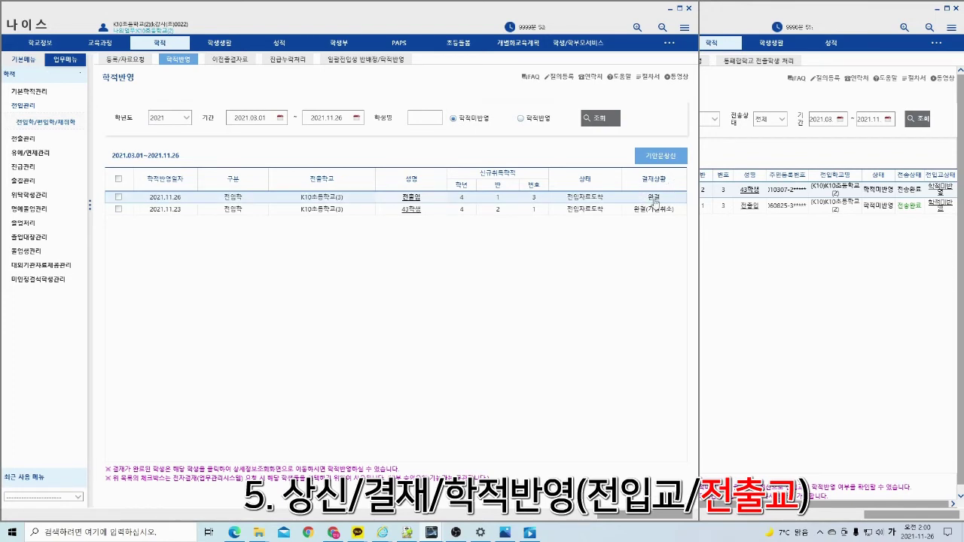
- Apply the approved transfer-in student's records to the enrollment and query the 학적반영 students
left_click(409, 198)
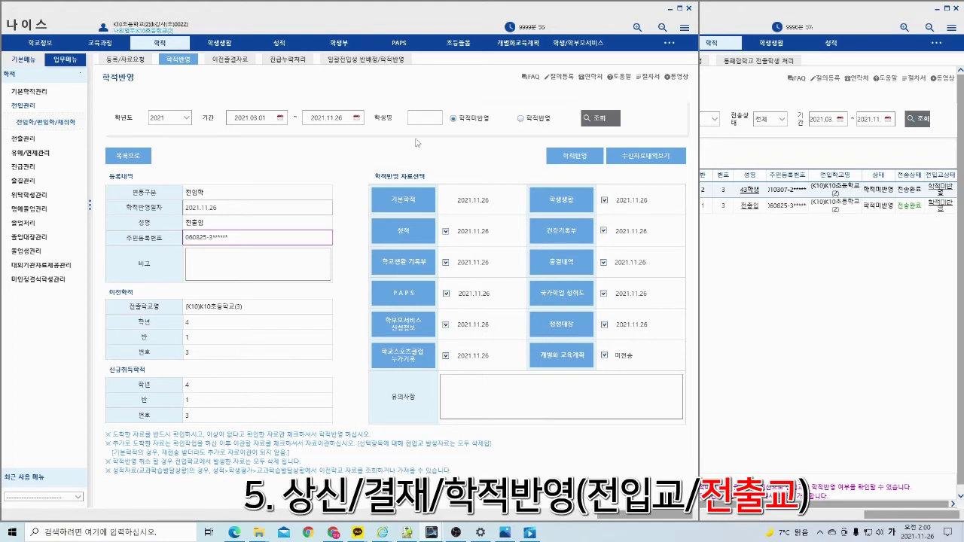
left_click(574, 162)
left_click(381, 292)
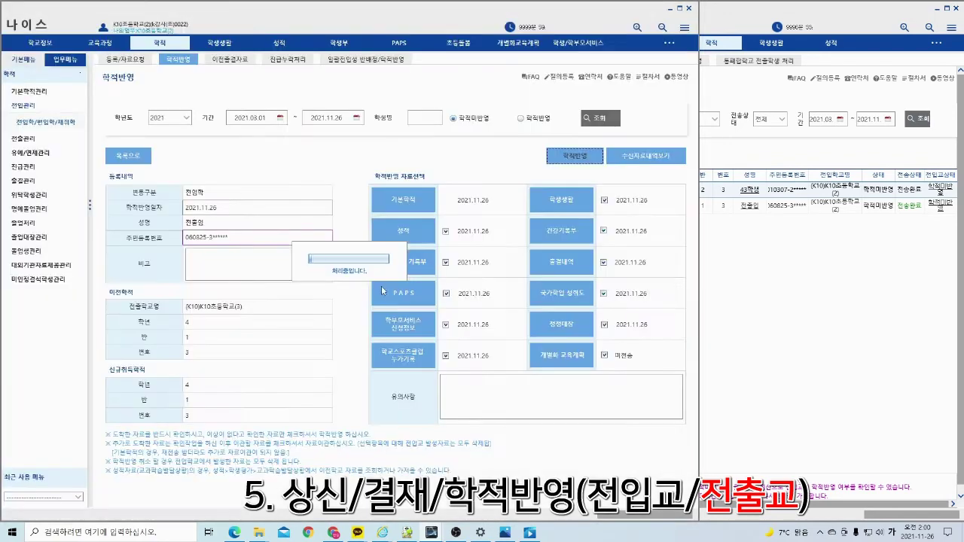
left_click(396, 293)
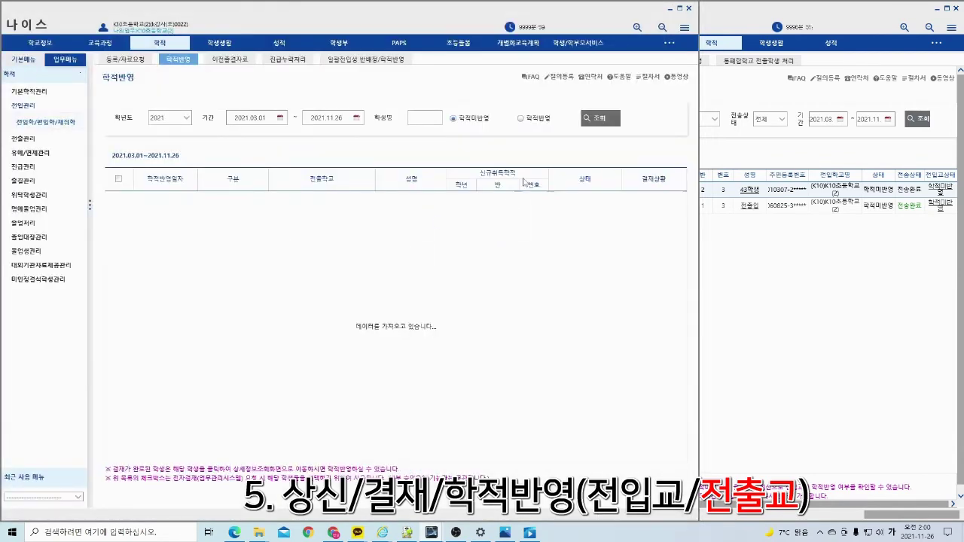
left_click(539, 119)
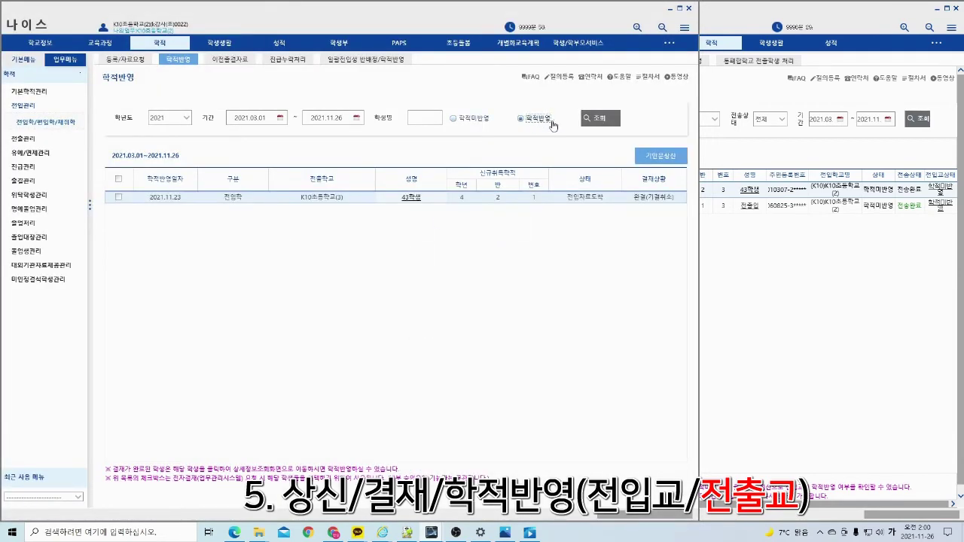
left_click(598, 121)
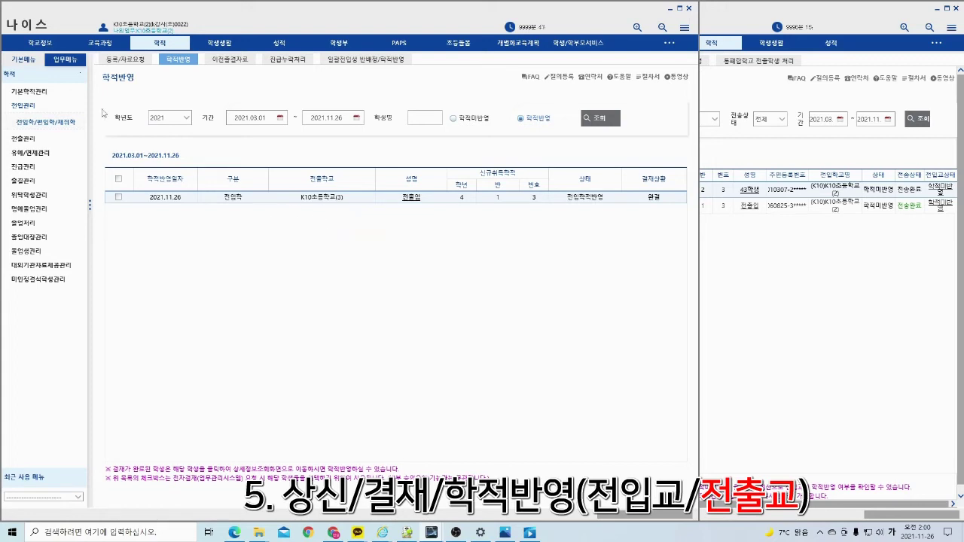
- Look up the grade 4, class 1 student roster in 기본신상관리
left_click(37, 94)
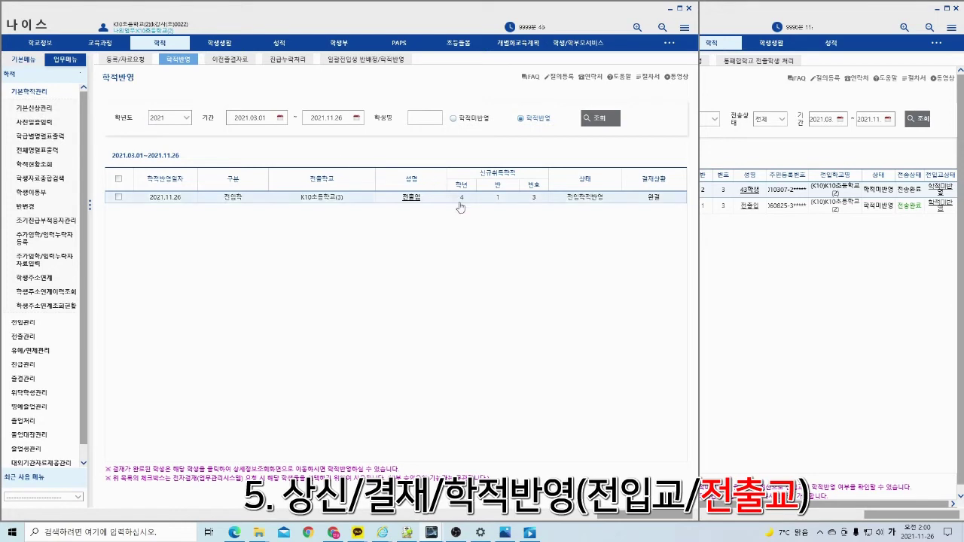
left_click(42, 107)
left_click(248, 108)
left_click(248, 149)
left_click(383, 112)
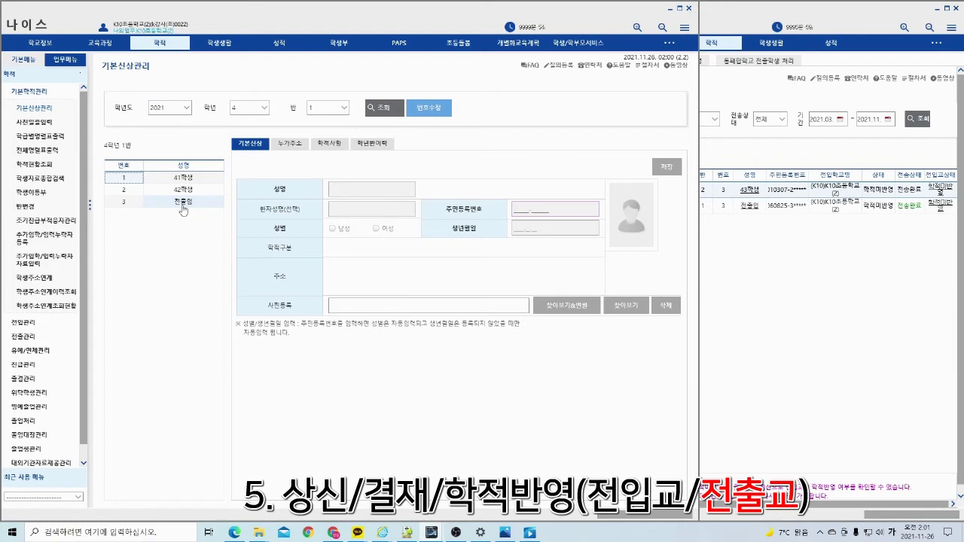
- Expand the K10초등학교(3) window across the screen and query its 학적미반영 transfer-out students on the 학적반영 page
left_click_drag(701, 275, 490, 278)
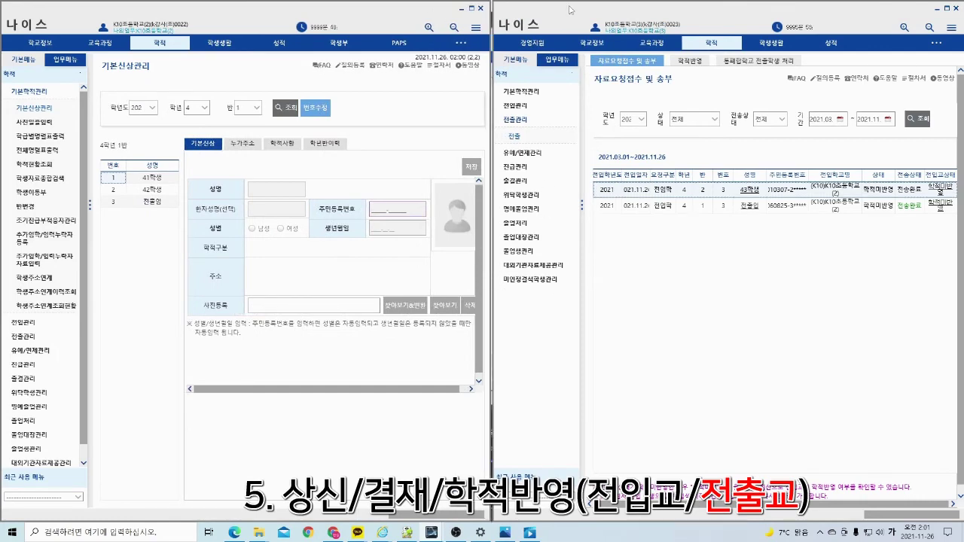
left_click_drag(497, 148, 159, 248)
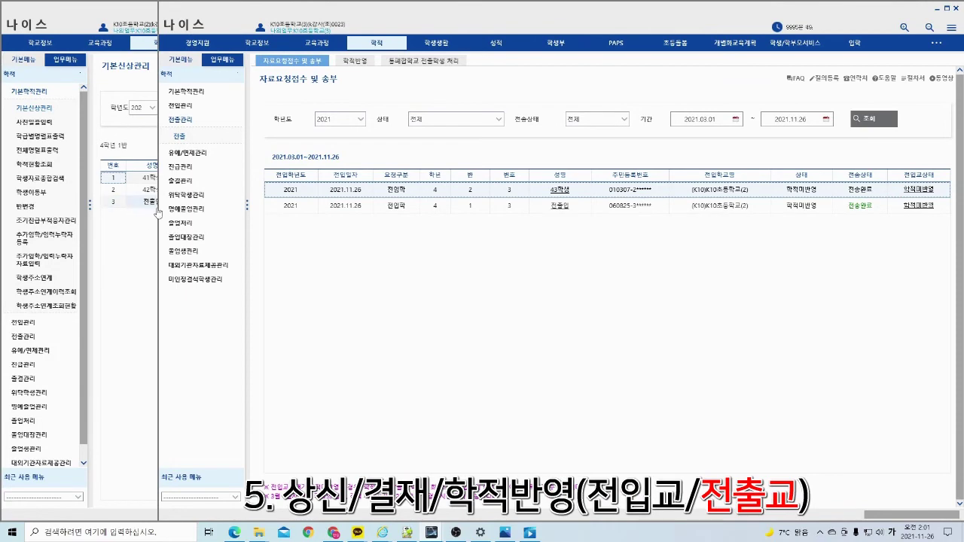
left_click_drag(158, 208, 3, 215)
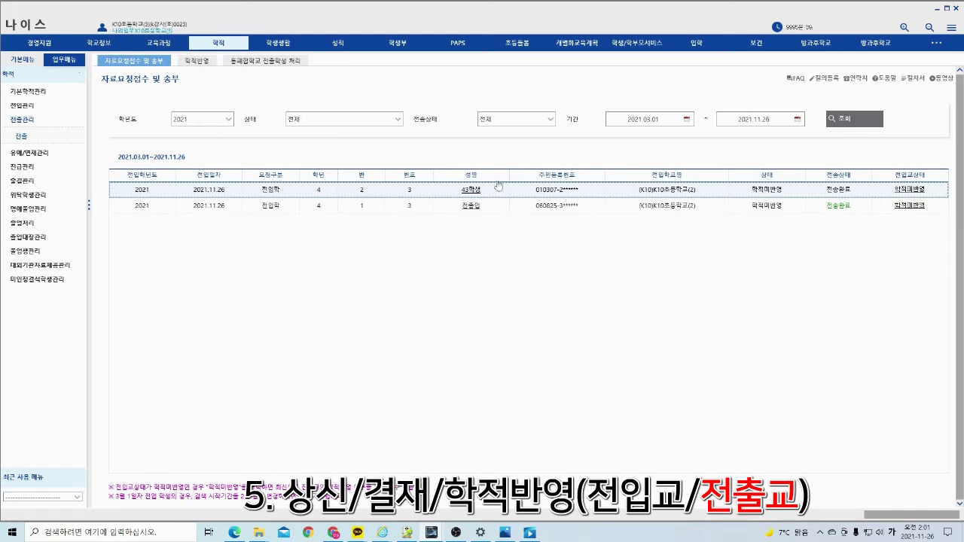
left_click(209, 70)
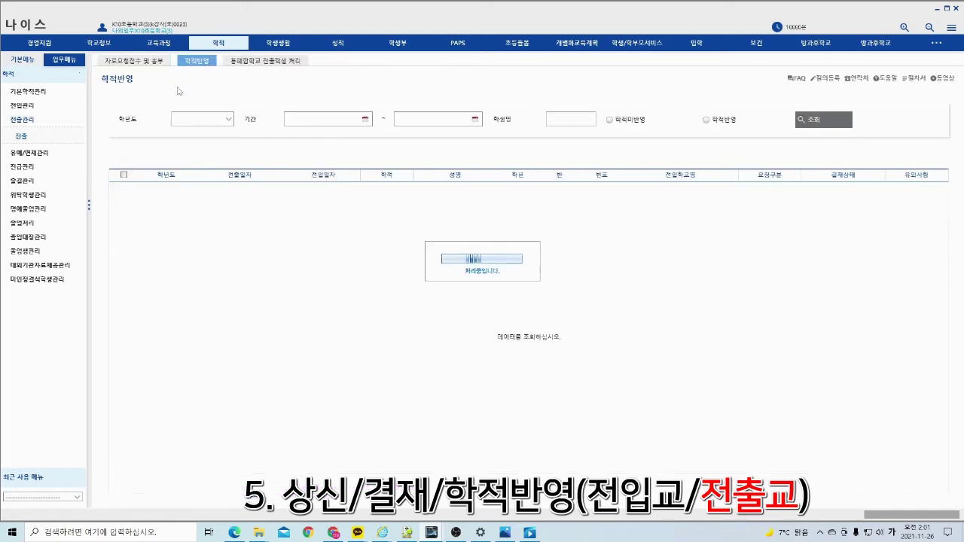
left_click(837, 128)
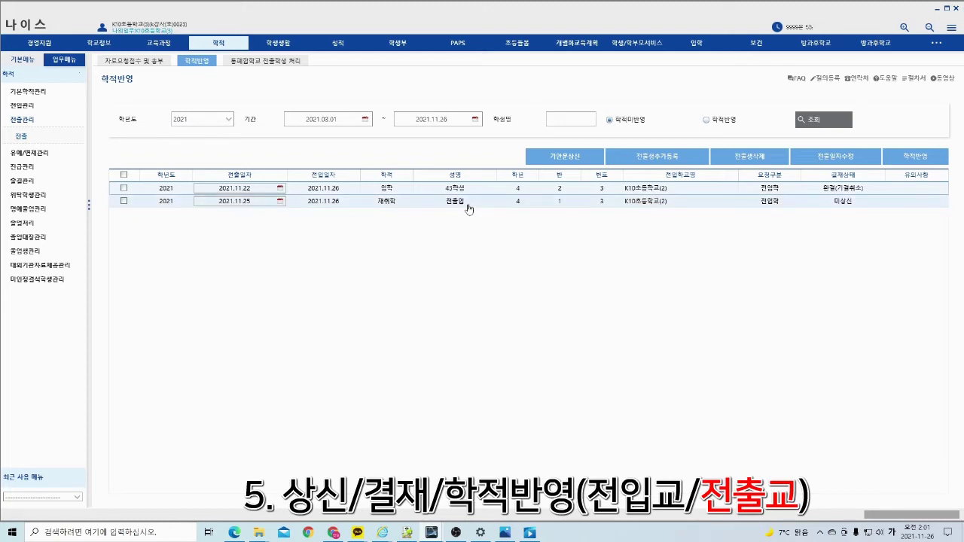
- Look up the grade 4, class 1 student roster in 기본신상관리 at K10초등학교(3)
left_click(27, 92)
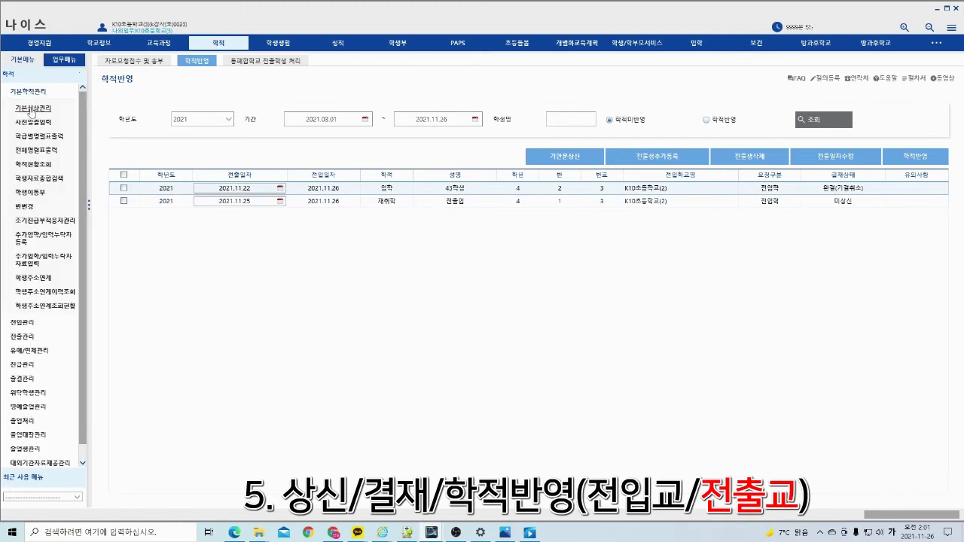
left_click(43, 109)
left_click(317, 107)
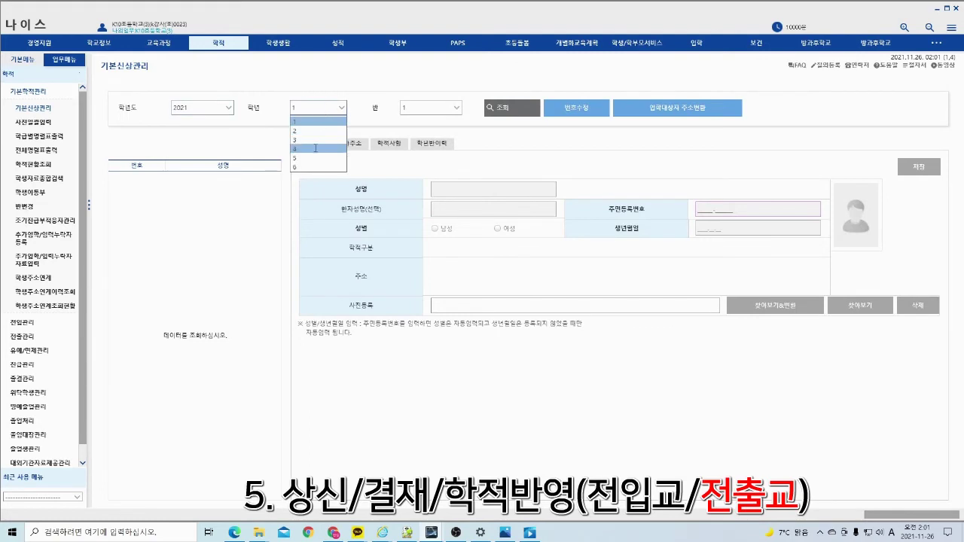
left_click(316, 148)
left_click(503, 107)
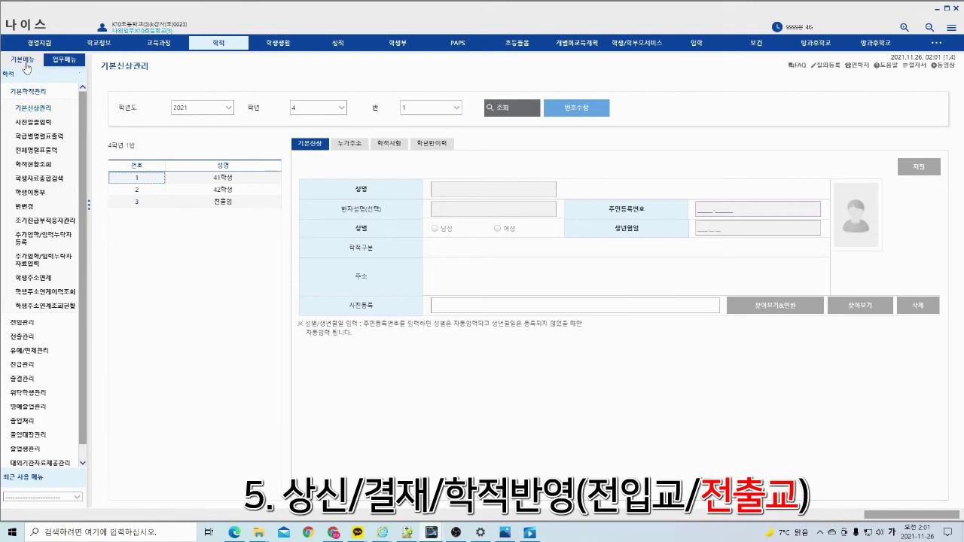
- Return to the 학적반영 page of 전출 and query the 학적미반영 transfer-out students
left_click(21, 337)
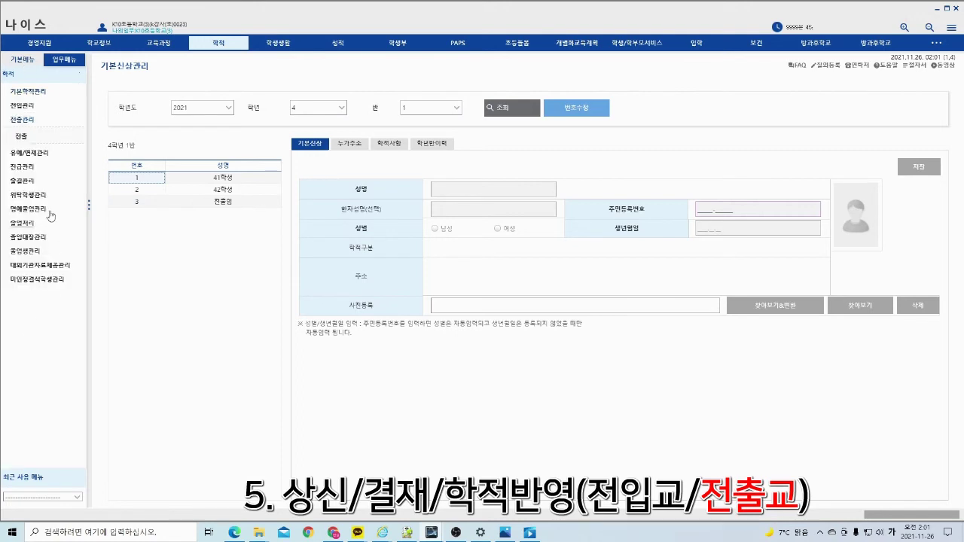
left_click(25, 139)
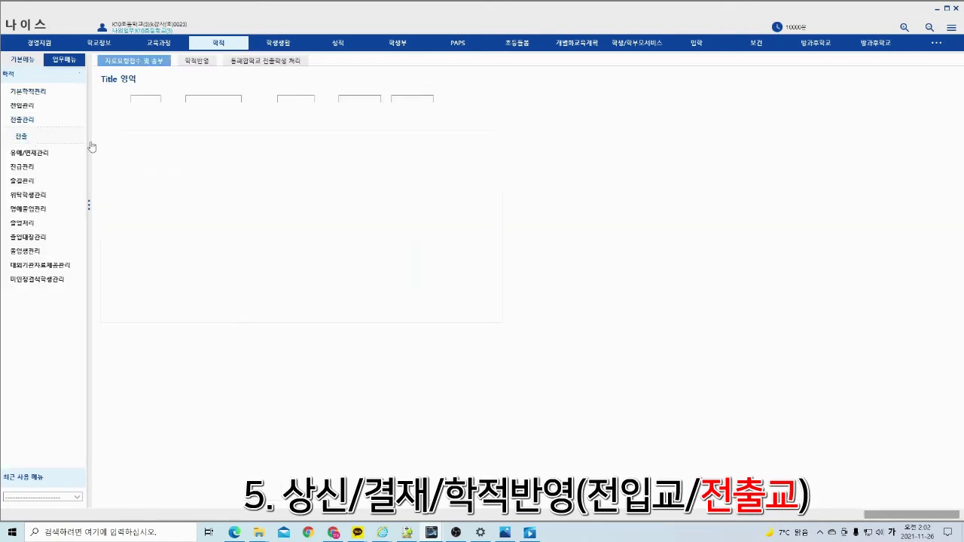
left_click(209, 64)
left_click(813, 128)
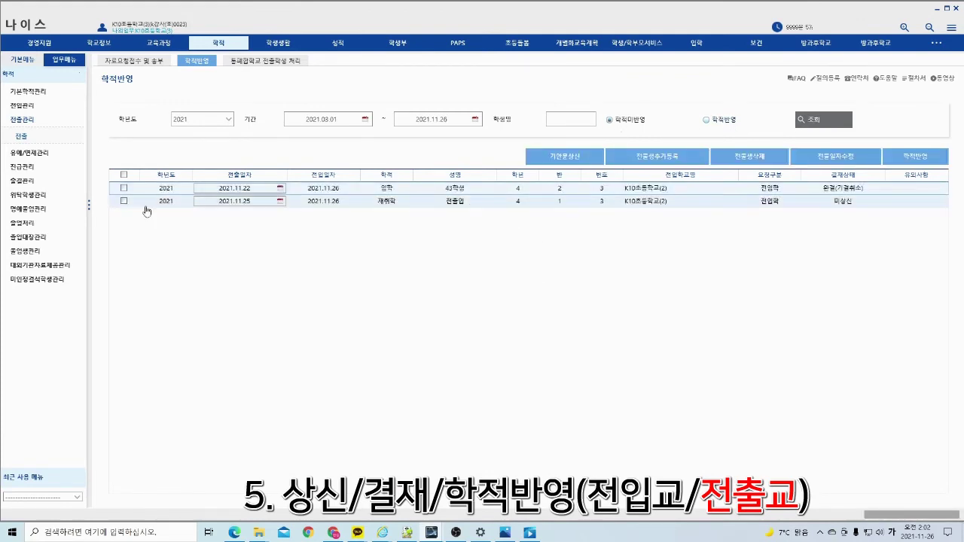
- Start a 기안문상신 draft for the grade 4, class 1, number 3 transfer-out student and add the drafter as the 결재 approver
left_click(123, 201)
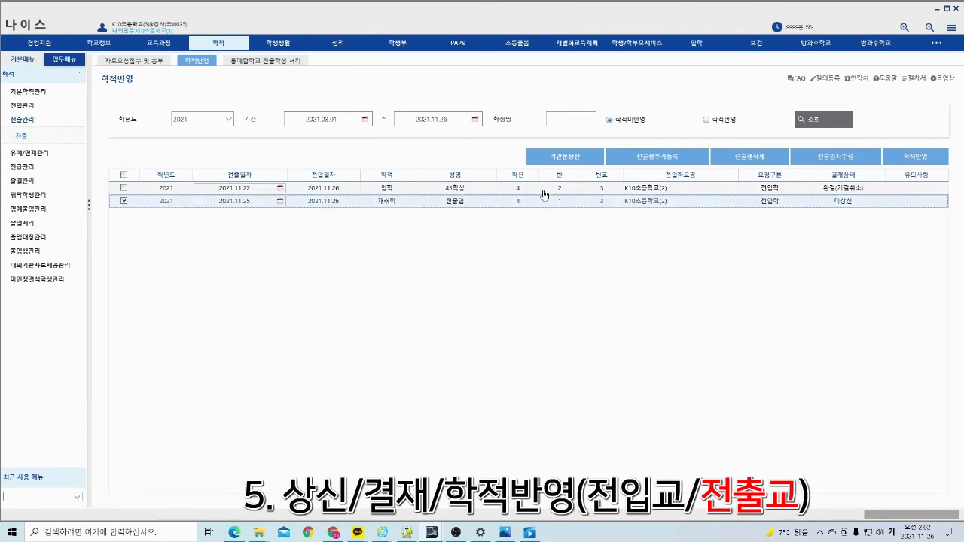
left_click(563, 161)
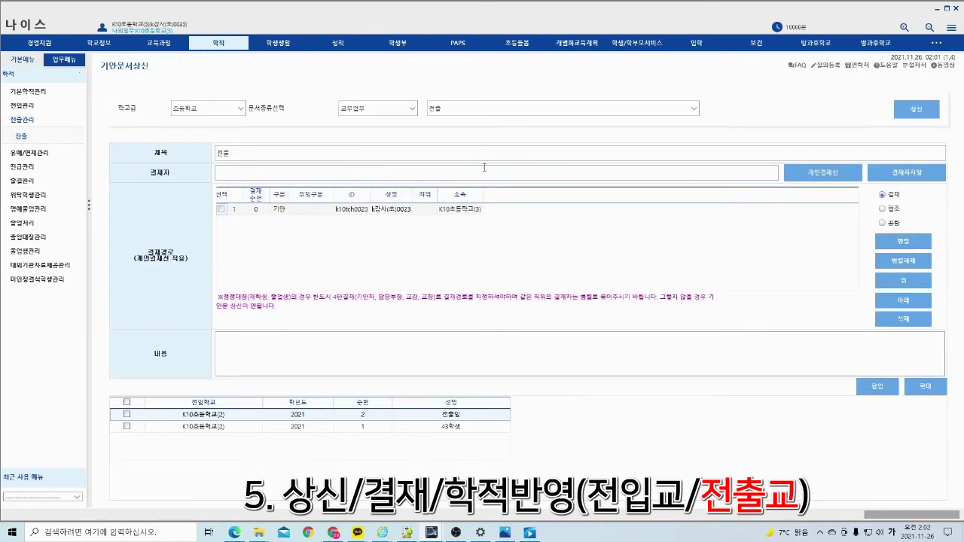
left_click(906, 178)
double_click(374, 209)
left_click(553, 172)
- Select the grade 4, class 1 student's record as the target document and submit the 전출 draft for approval
left_click(916, 109)
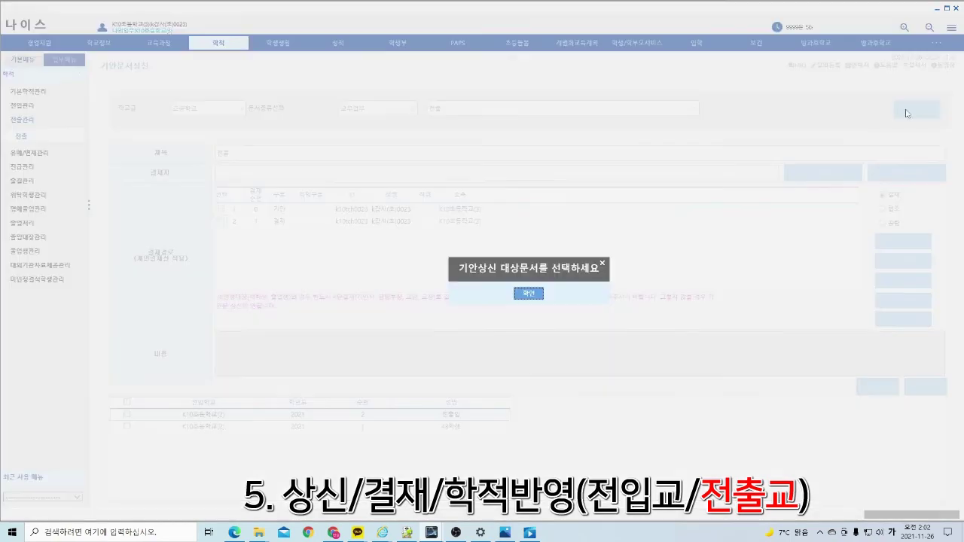
left_click(528, 293)
left_click(126, 414)
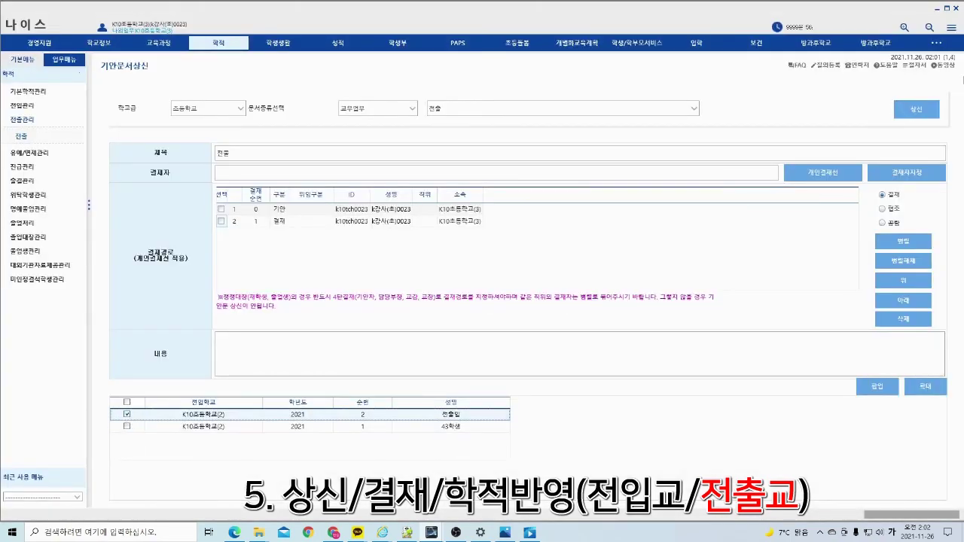
left_click(915, 110)
left_click(515, 295)
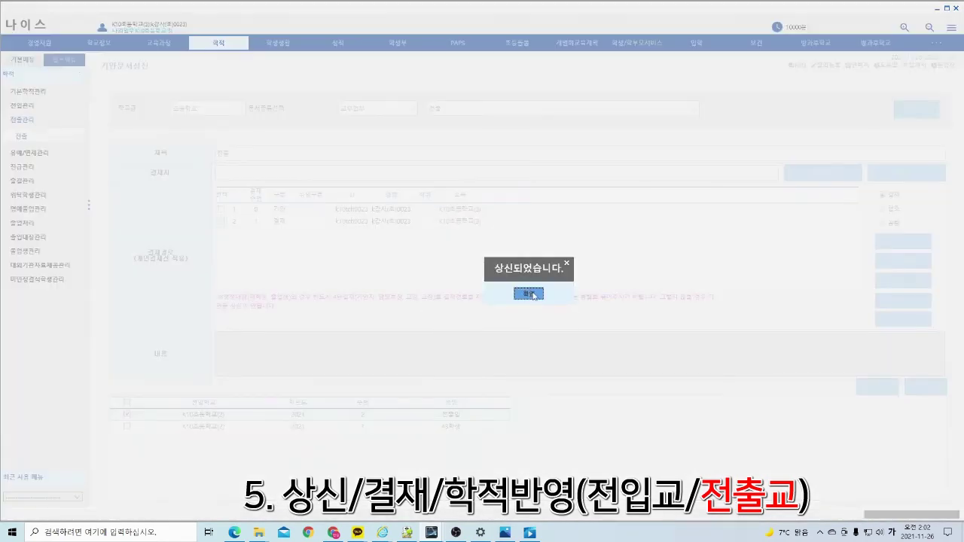
left_click(529, 294)
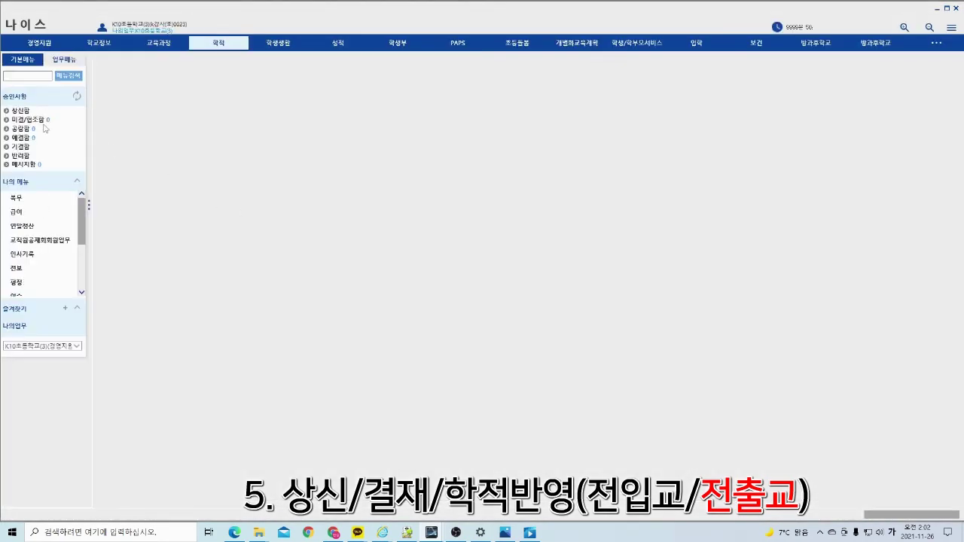
- Approve the pending 전출 document for the grade 4, class 1, number 3 student in 미결/협조함 with 승인
left_click(42, 123)
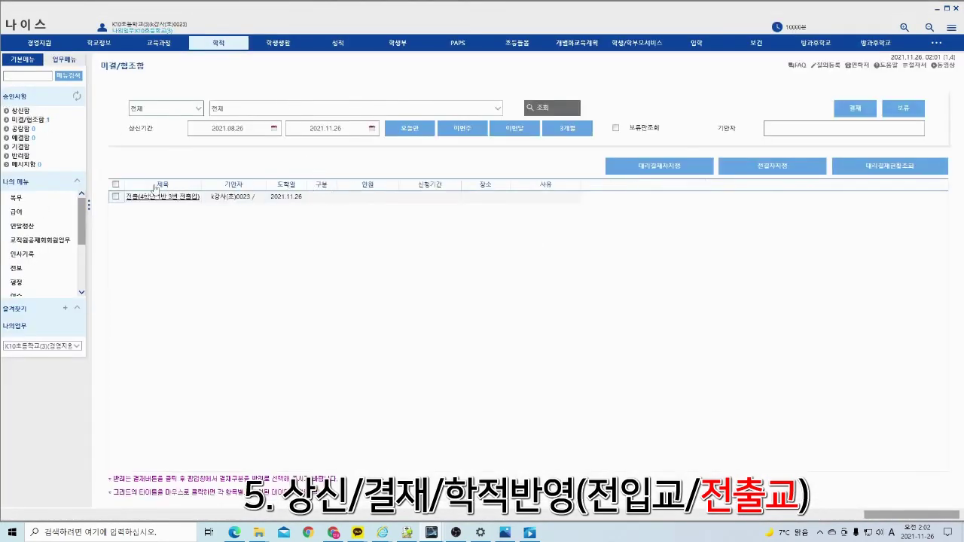
left_click(115, 197)
left_click(855, 107)
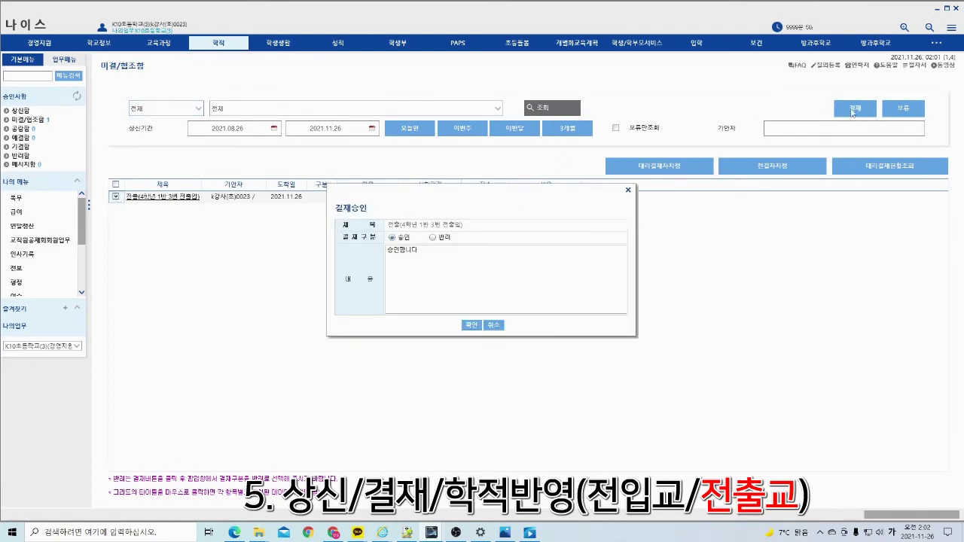
left_click(470, 324)
left_click(464, 277)
left_click(482, 275)
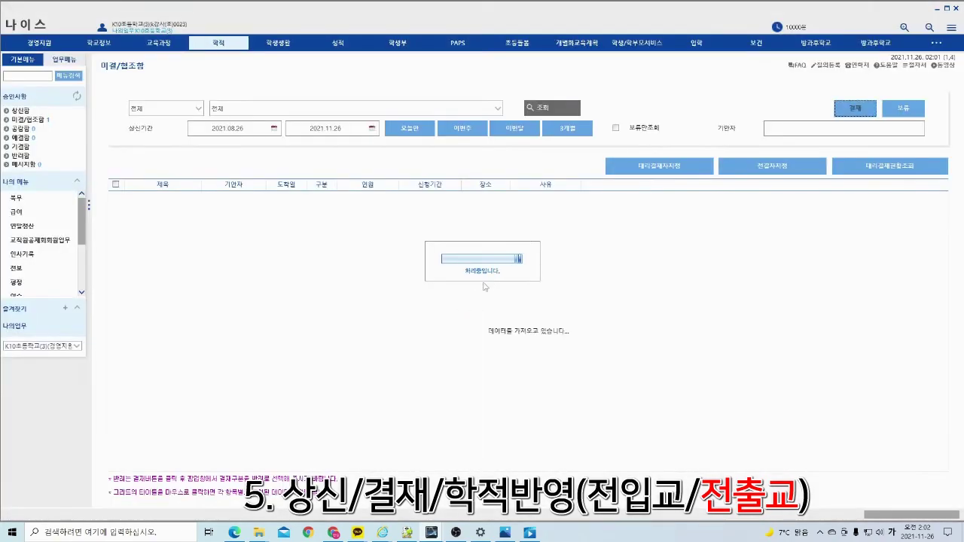
- Go back to 학적반영 under 전출관리 and list the transfer-out students still set to 학적미반영
left_click(218, 44)
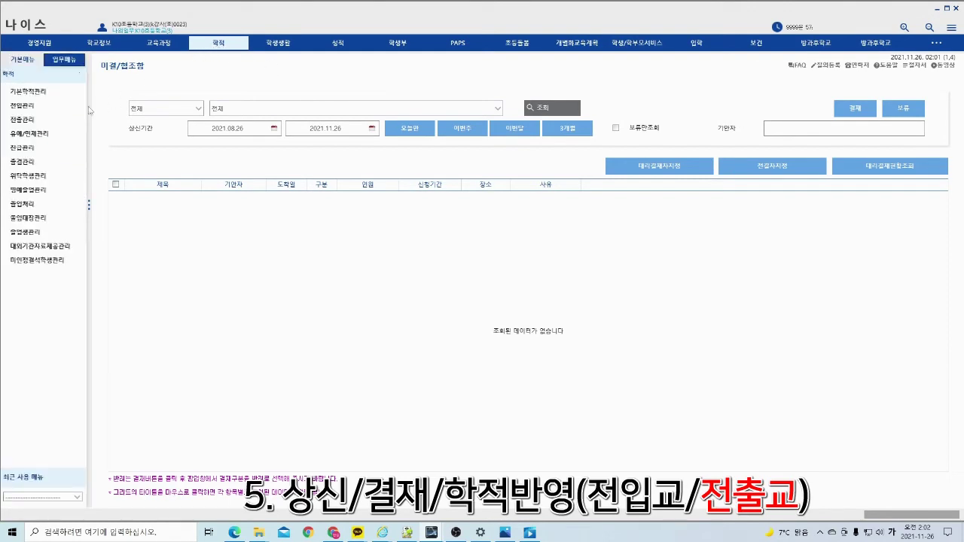
left_click(44, 120)
left_click(22, 135)
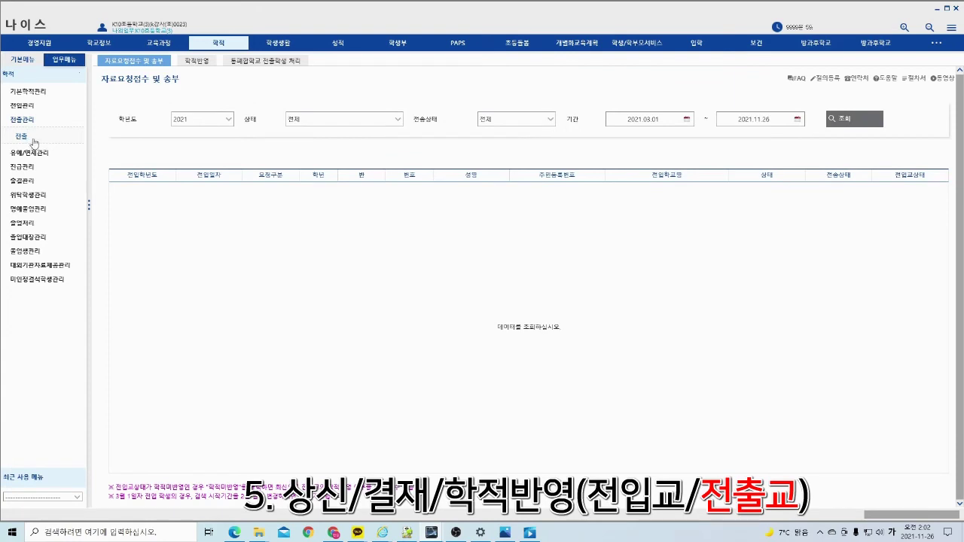
left_click(204, 67)
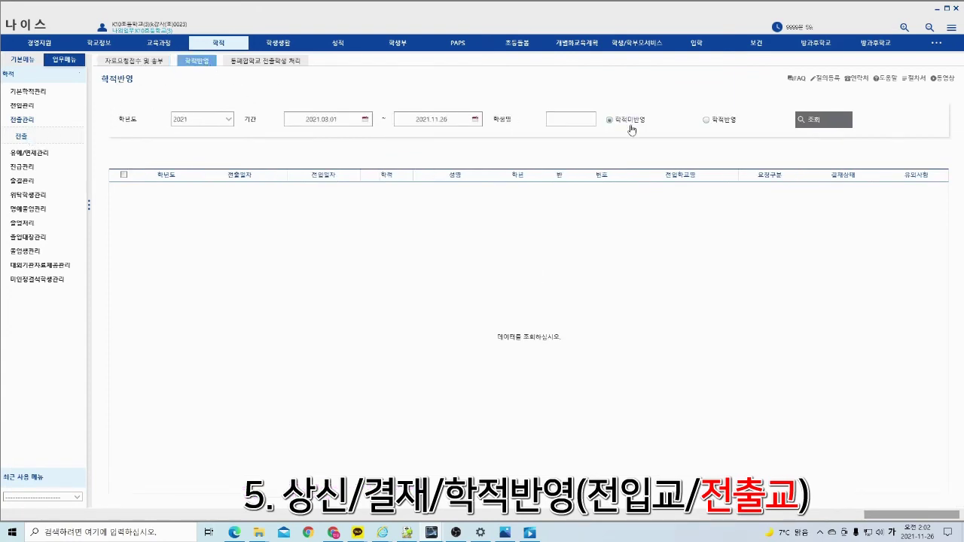
left_click(811, 122)
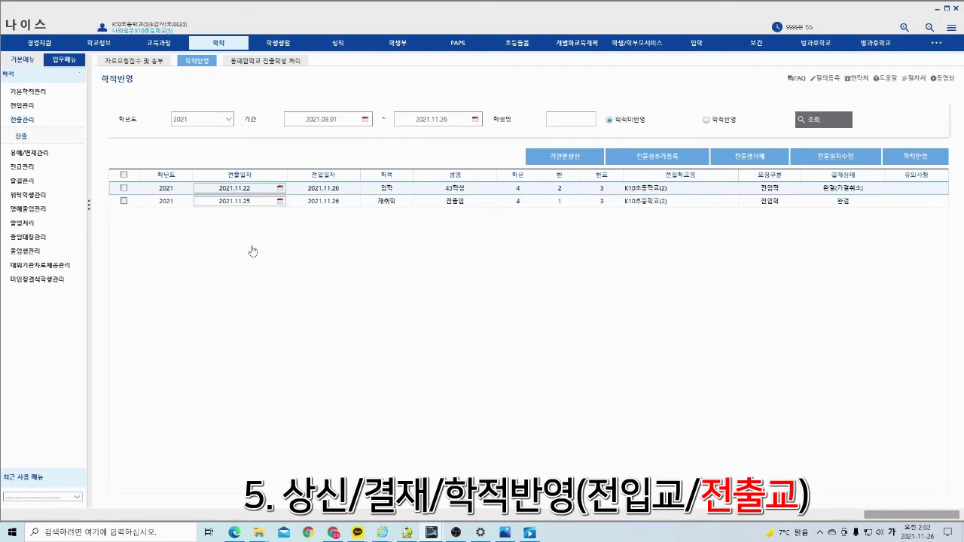
- Apply the approved grade 4, class 1, number 3 transfer-out to the enrollment and query the 학적반영 students
left_click(123, 201)
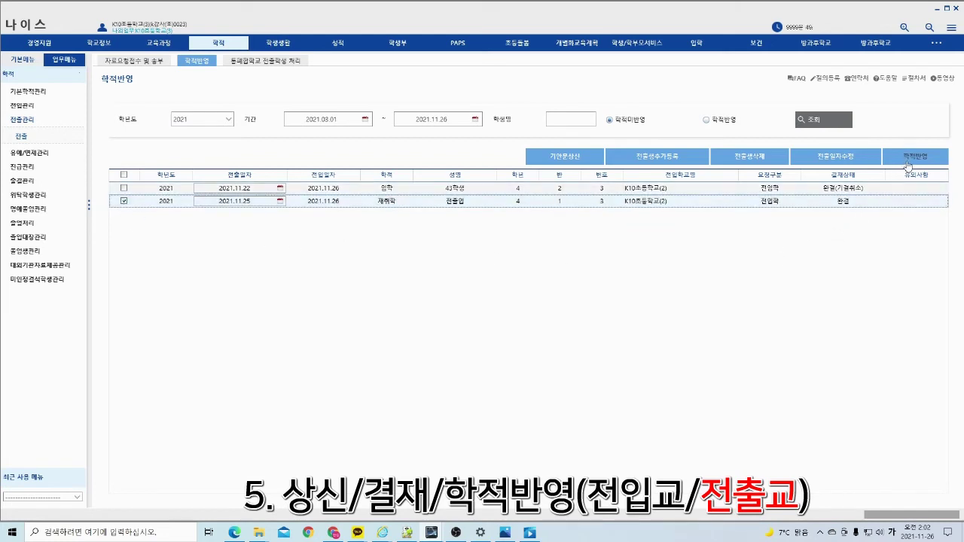
left_click(907, 160)
left_click(512, 295)
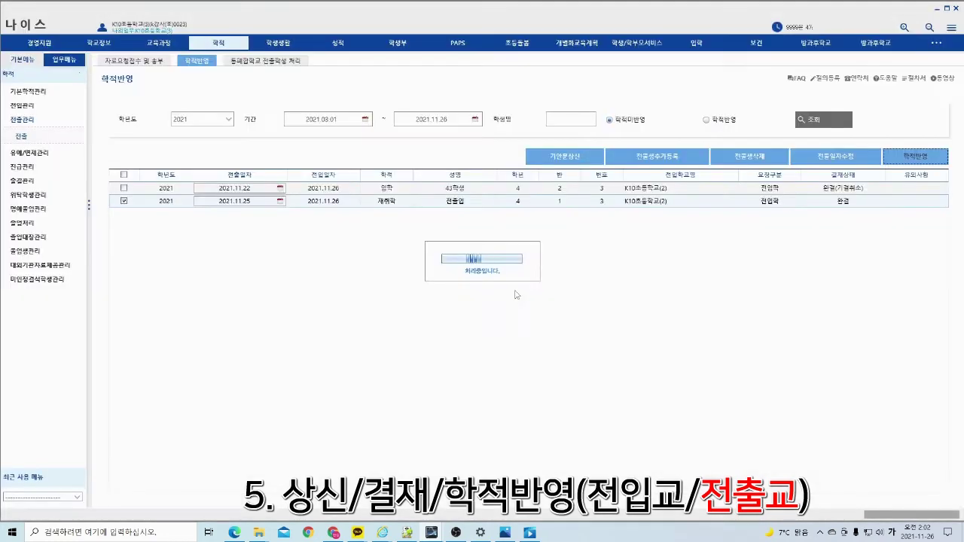
left_click(529, 294)
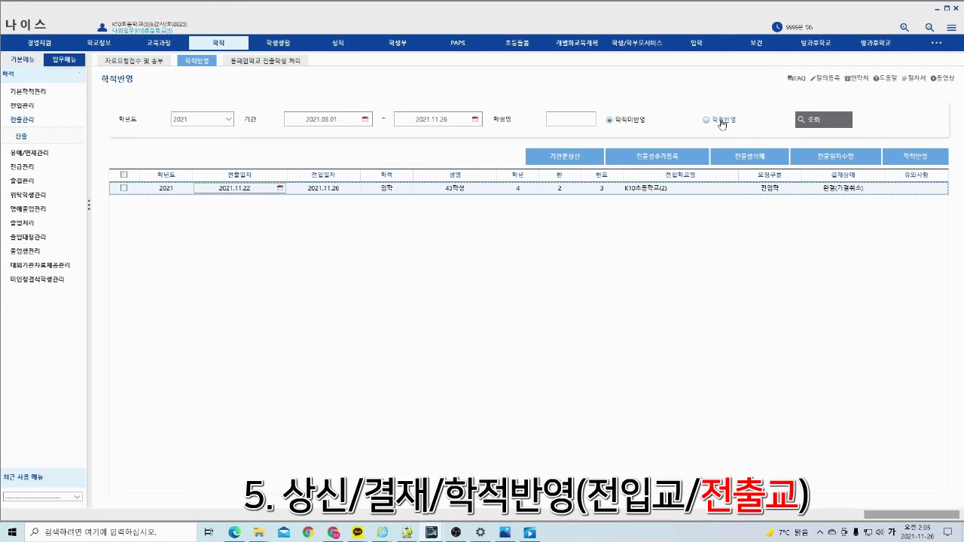
left_click(721, 122)
left_click(818, 125)
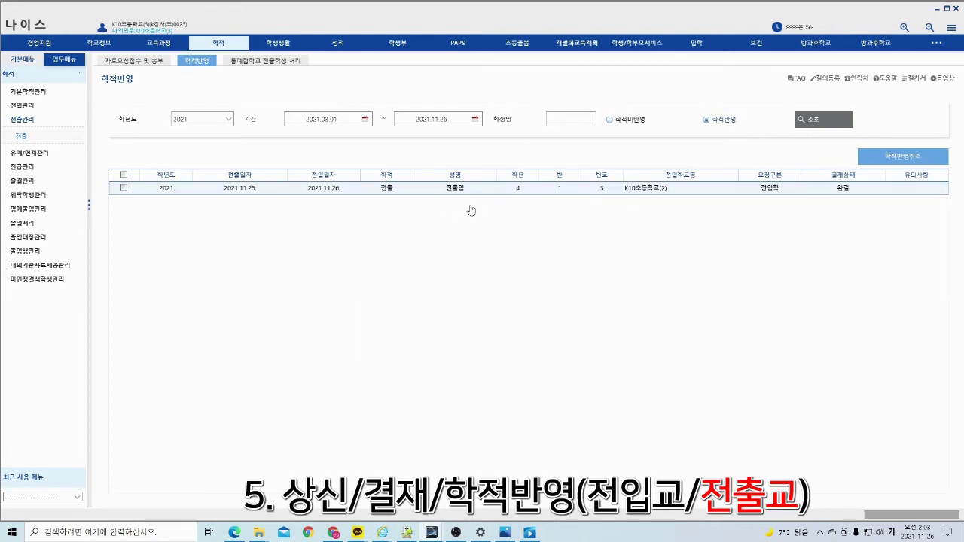
- Check the grade 4, class 1 roster in 기본신상관리 again for the transferred-out student
left_click(41, 94)
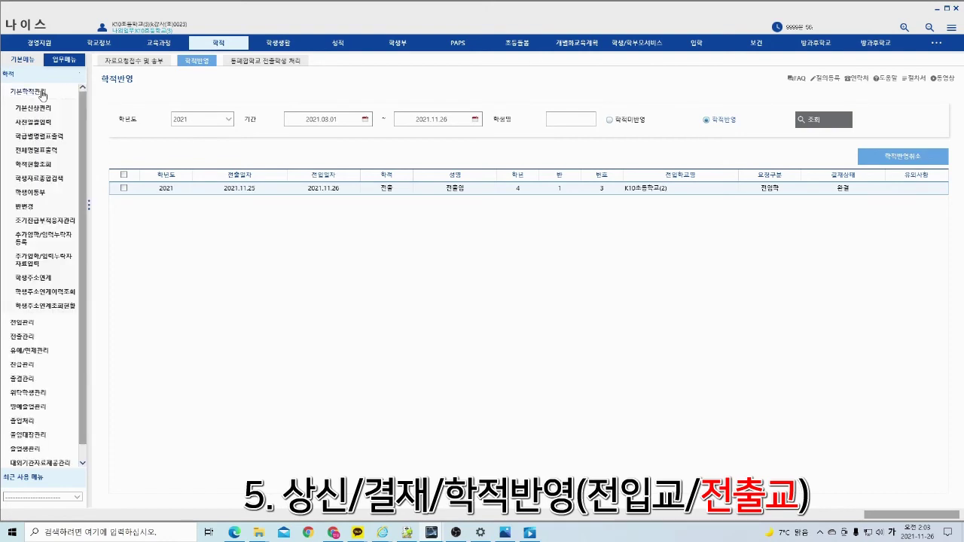
left_click(42, 111)
left_click(299, 107)
left_click(317, 149)
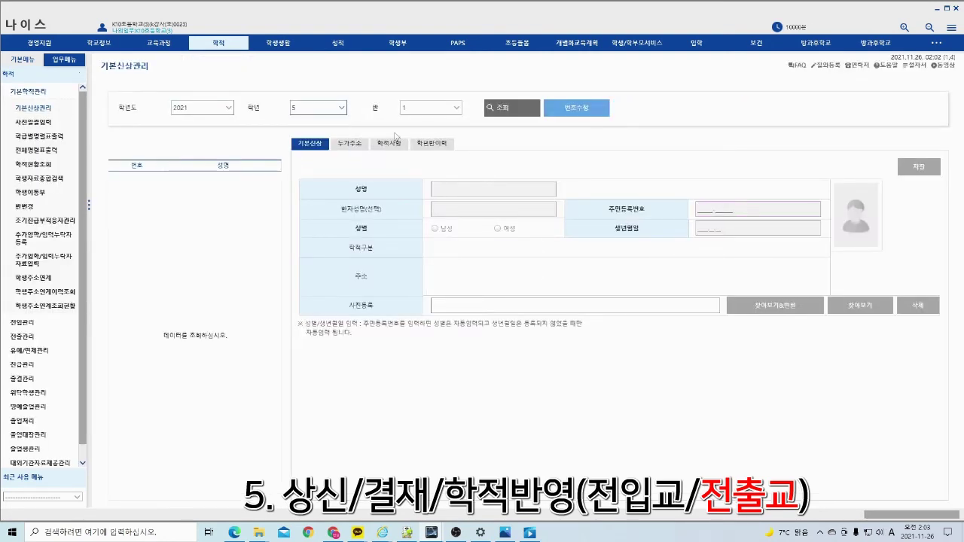
left_click(497, 109)
left_click(431, 108)
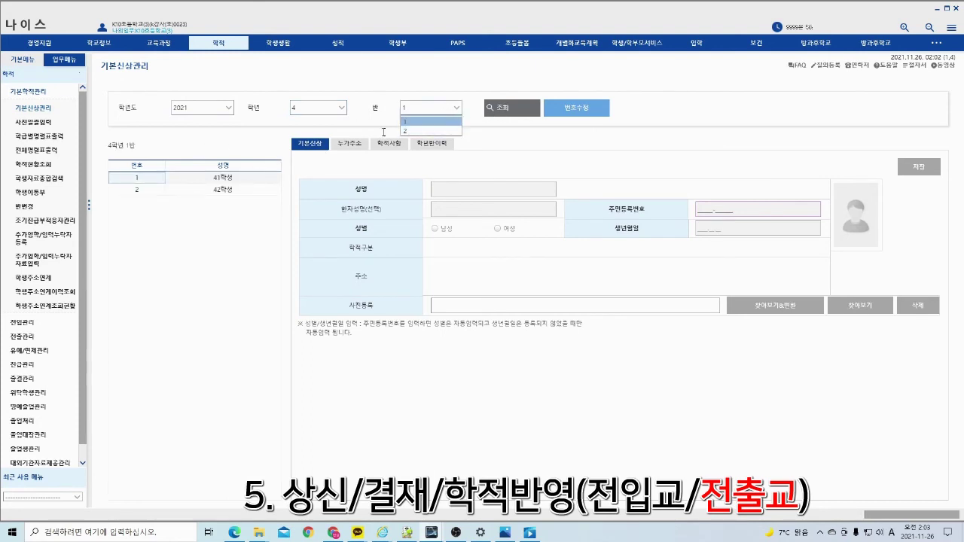
left_click(408, 131)
left_click(431, 108)
left_click(410, 122)
left_click(495, 113)
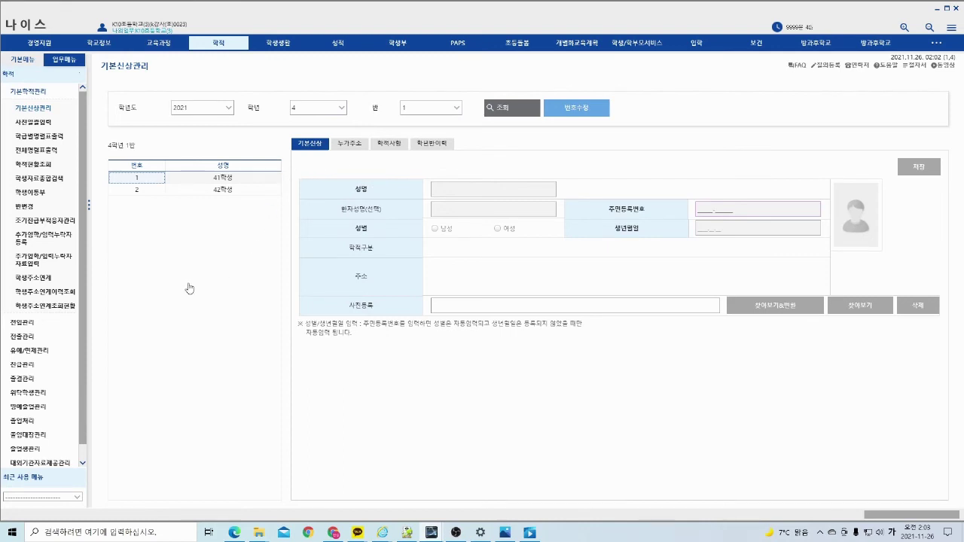
- Query the transfer-out requests in 자료요청접수 및 송부 and open the grade 4, class 1, number 3 student's details
left_click(34, 338)
left_click(38, 136)
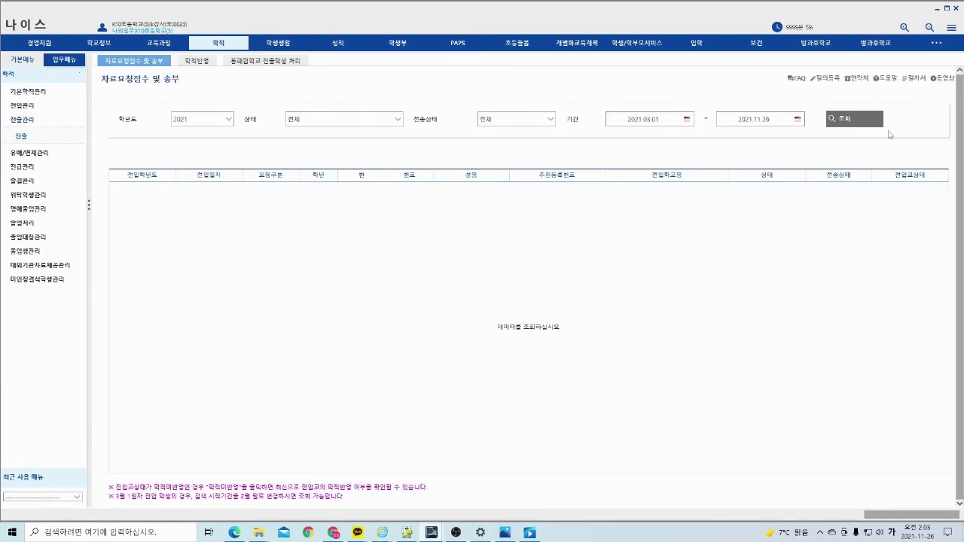
left_click(854, 122)
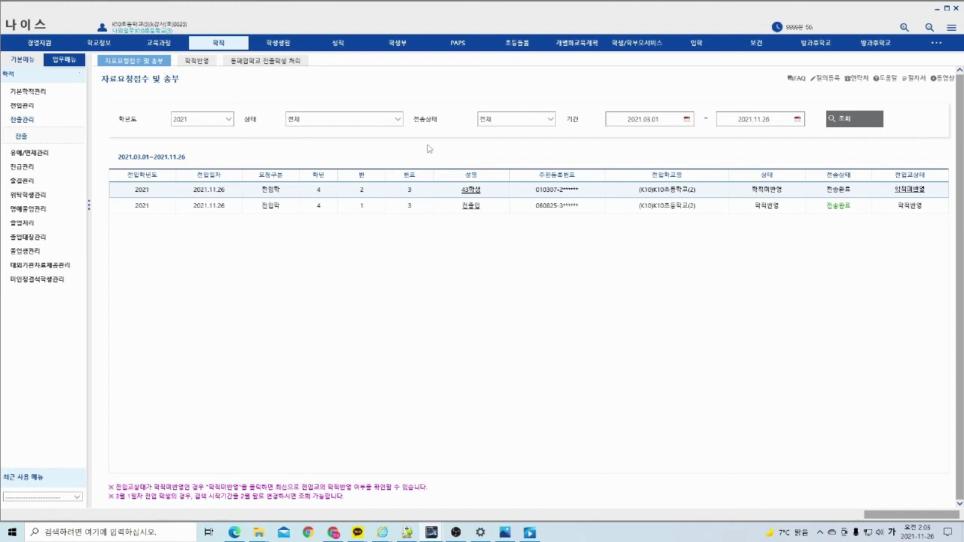
left_click(466, 211)
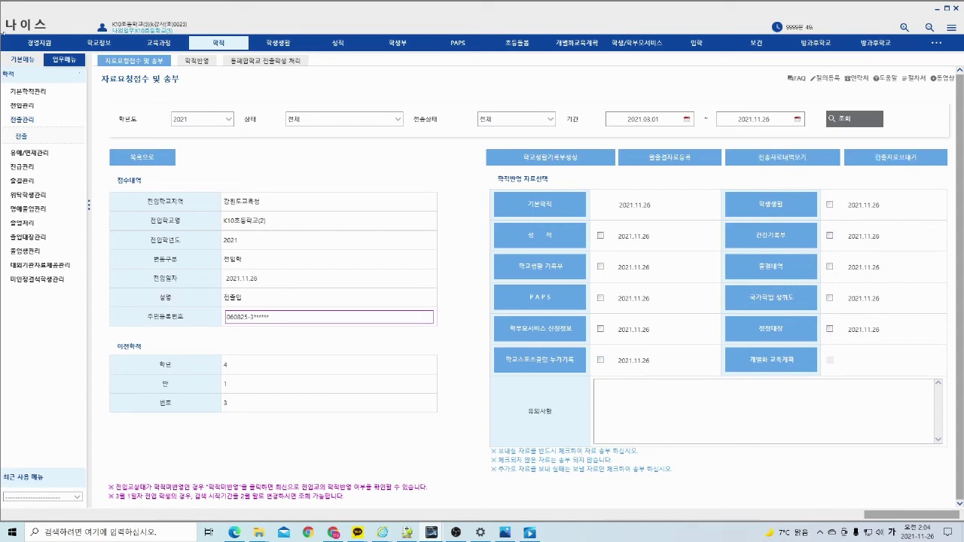
- Show the two schools' windows side by side and query the 등록/자료요청 list of 전입학/편입학/재취학 at K10초등학교(2)
left_click_drag(3, 58, 490, 122)
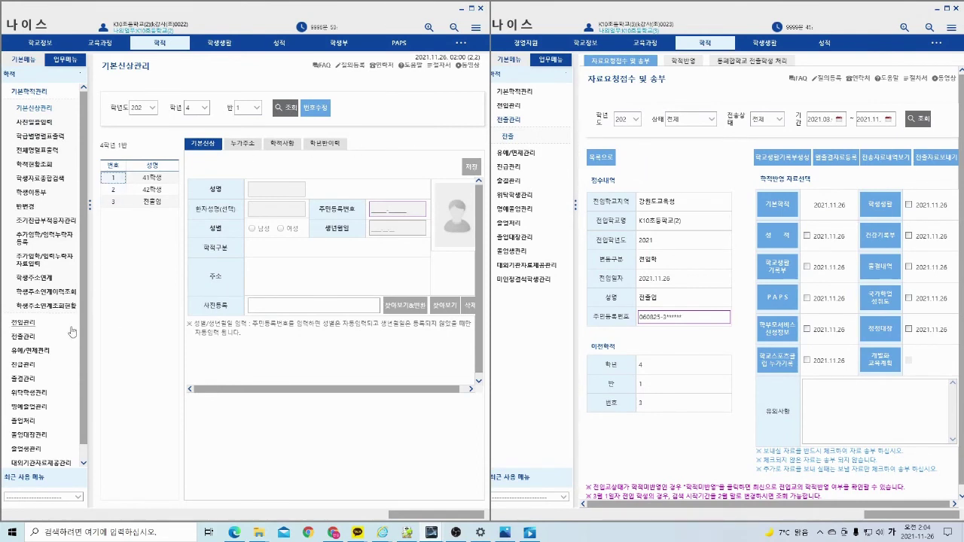
left_click(27, 324)
left_click(40, 123)
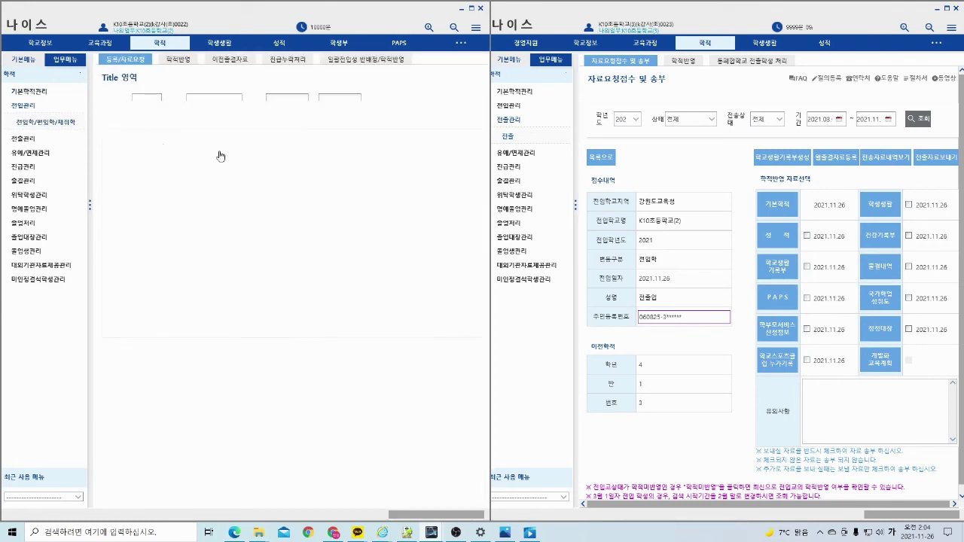
left_click(176, 67)
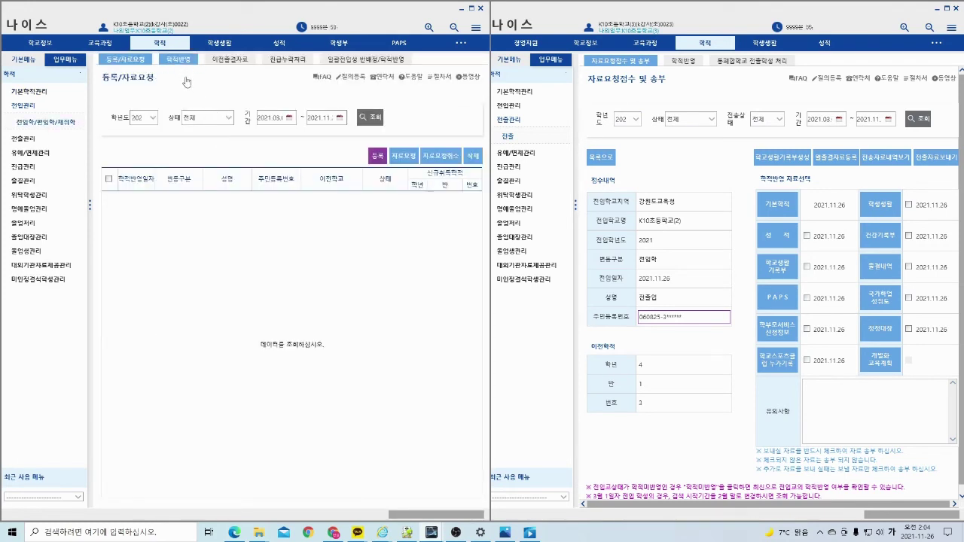
left_click(128, 67)
left_click(370, 117)
left_click(266, 199)
- Widen the K10초등학교(2) window, query its 학적반영 transfer-in students and open the listed student's details
left_click_drag(490, 220, 855, 248)
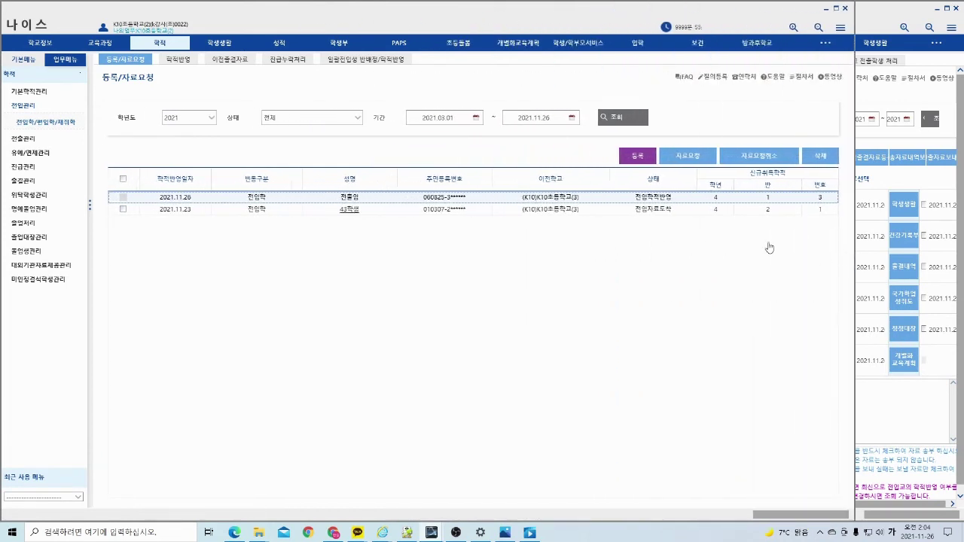
left_click(185, 60)
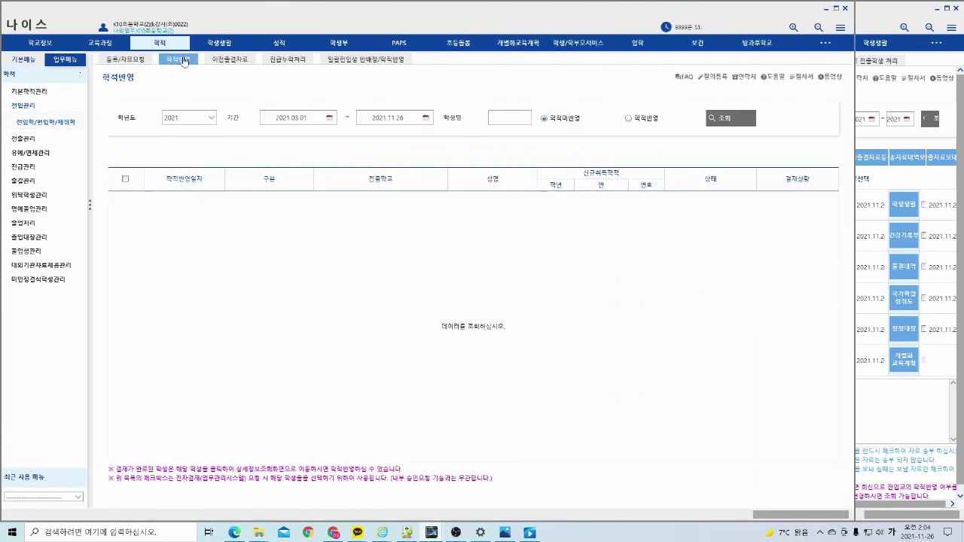
left_click(629, 118)
left_click(719, 118)
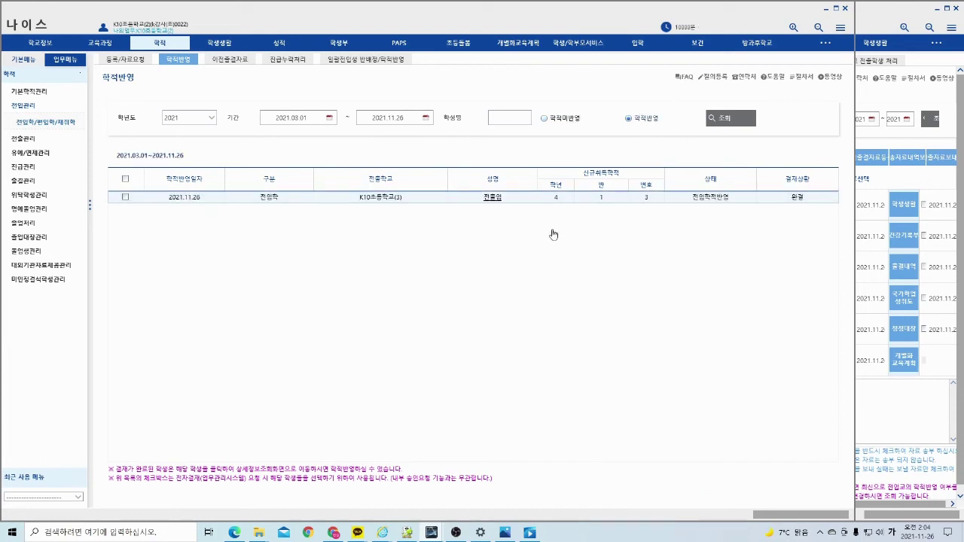
left_click(493, 198)
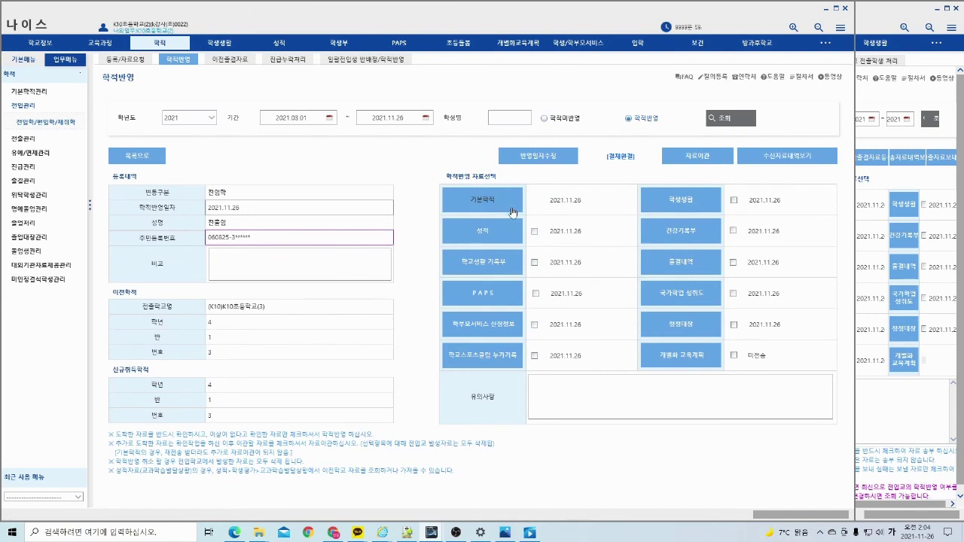